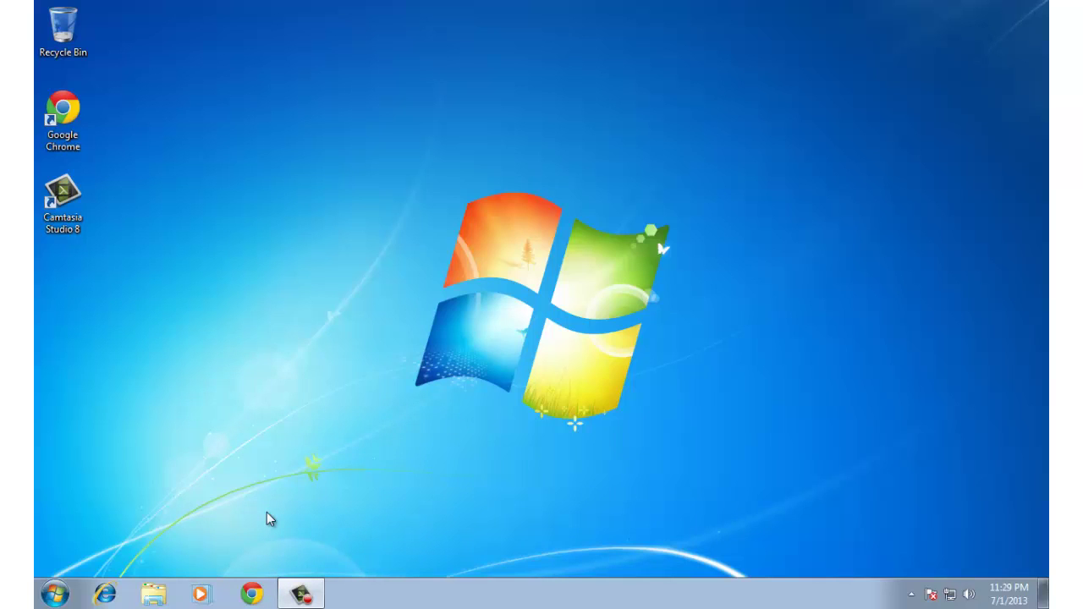
click(252, 591)
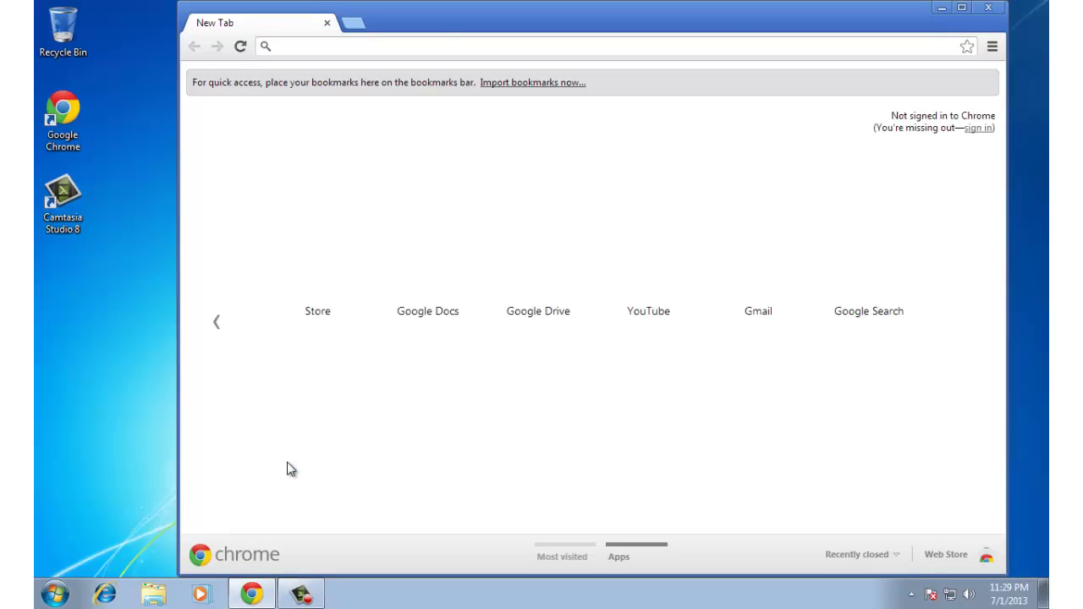
text(easy)
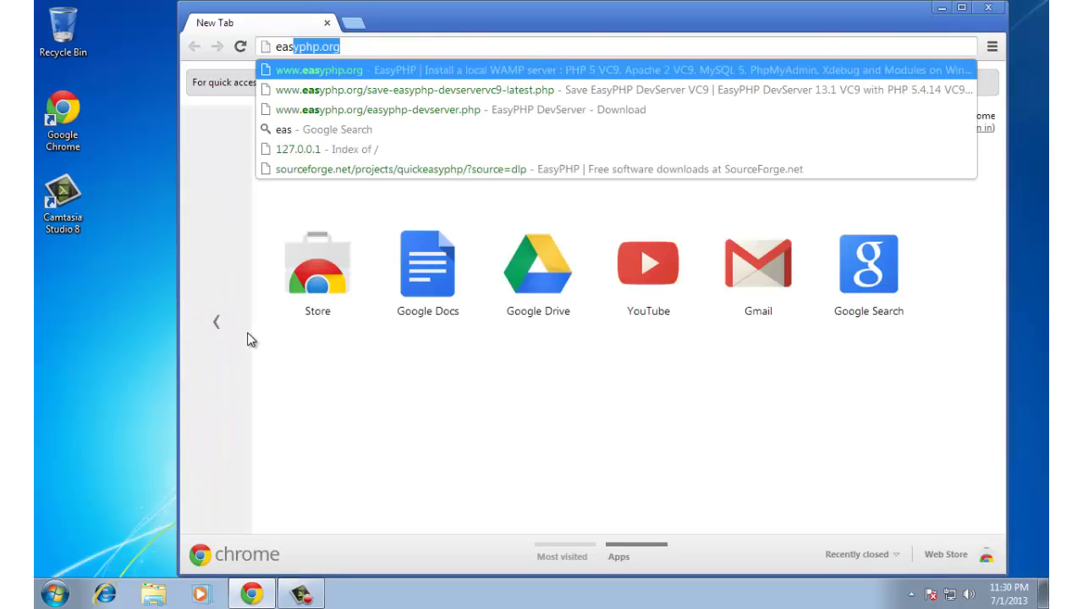
text(p)
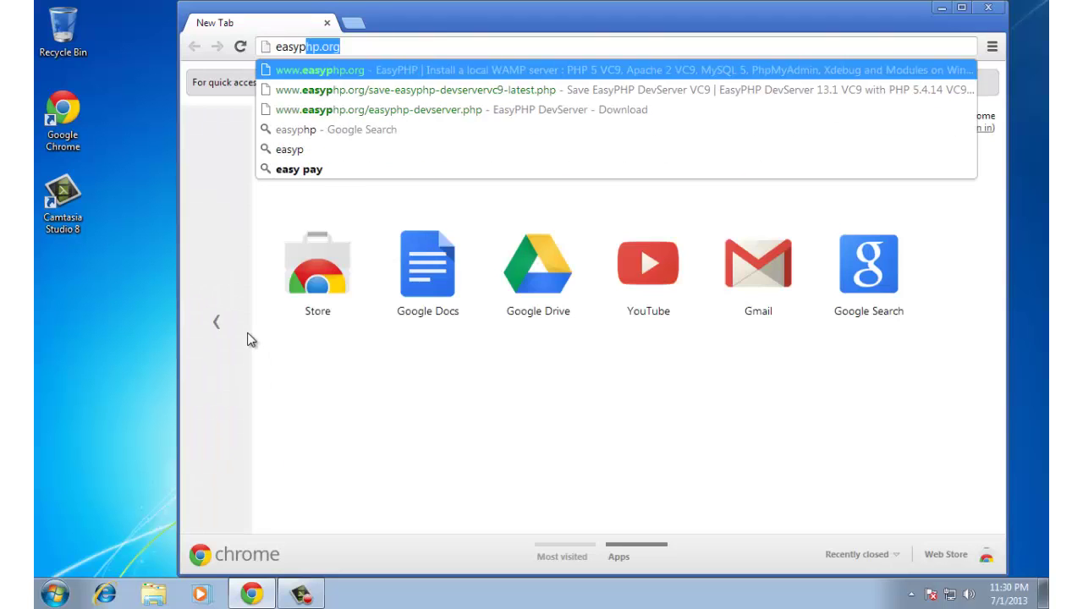
key(Return)
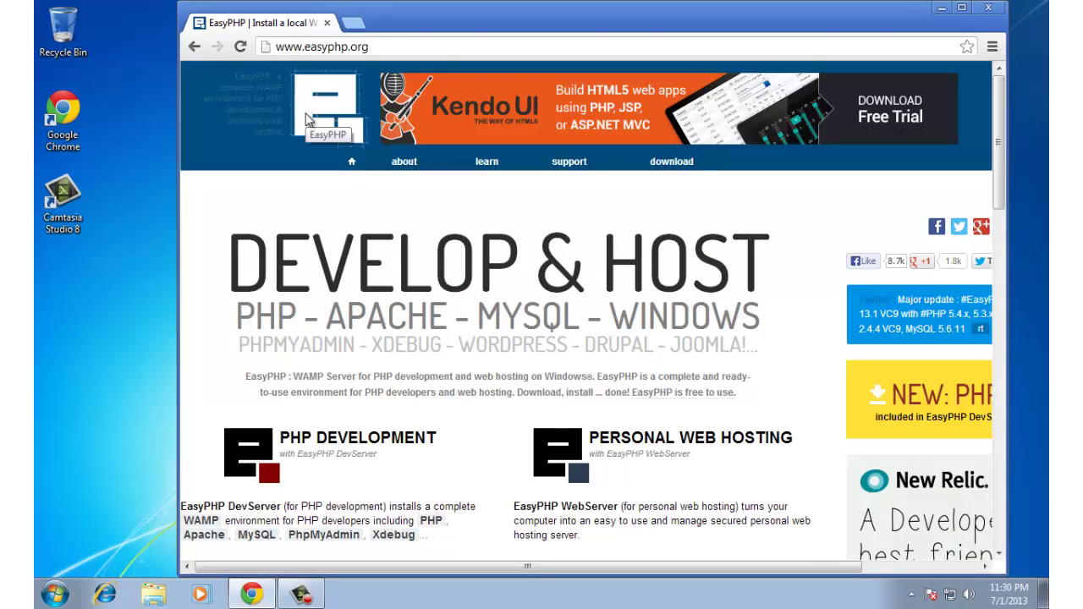
Step: Open the EasyPHP DevServer 13.1 page from the PHP Development section of the EasyPHP homepage
scroll(478, 214, down, 3)
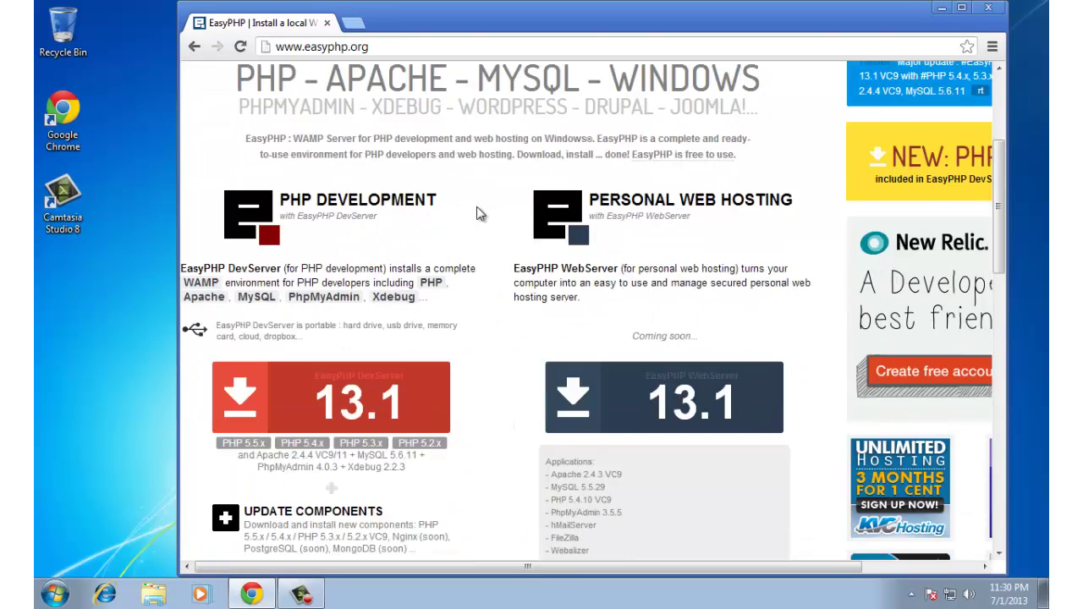
scroll(416, 229, down, 1)
scroll(417, 216, up, 2)
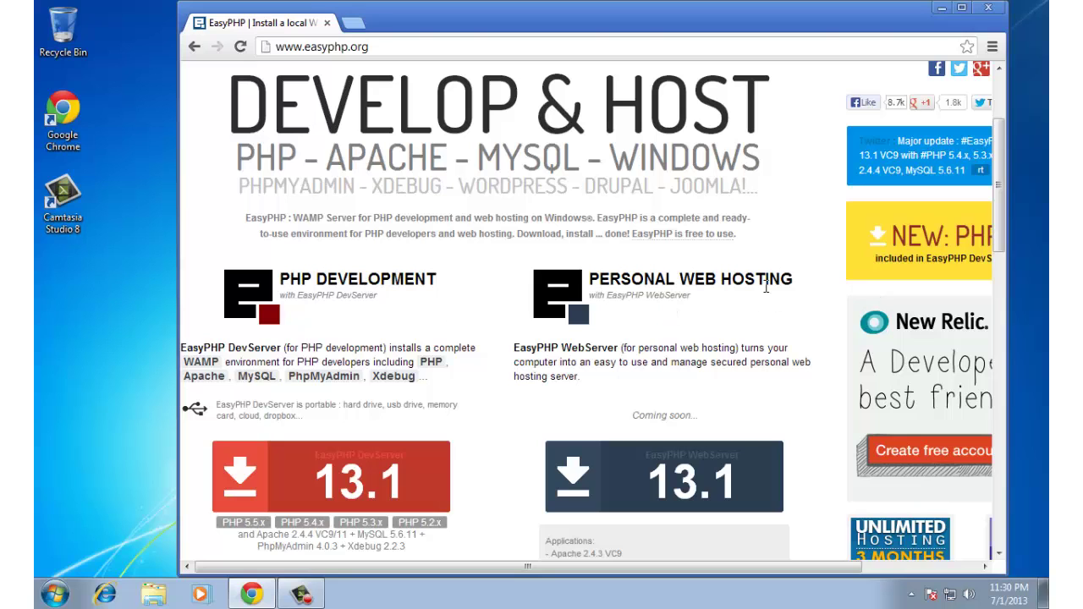
scroll(593, 320, down, 2)
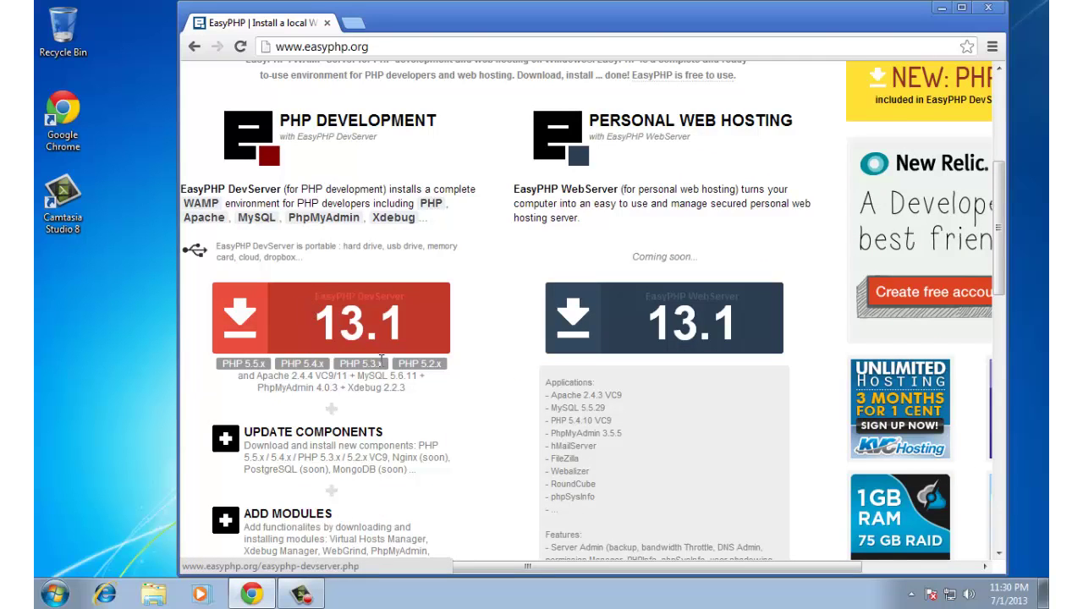
scroll(355, 339, down, 1)
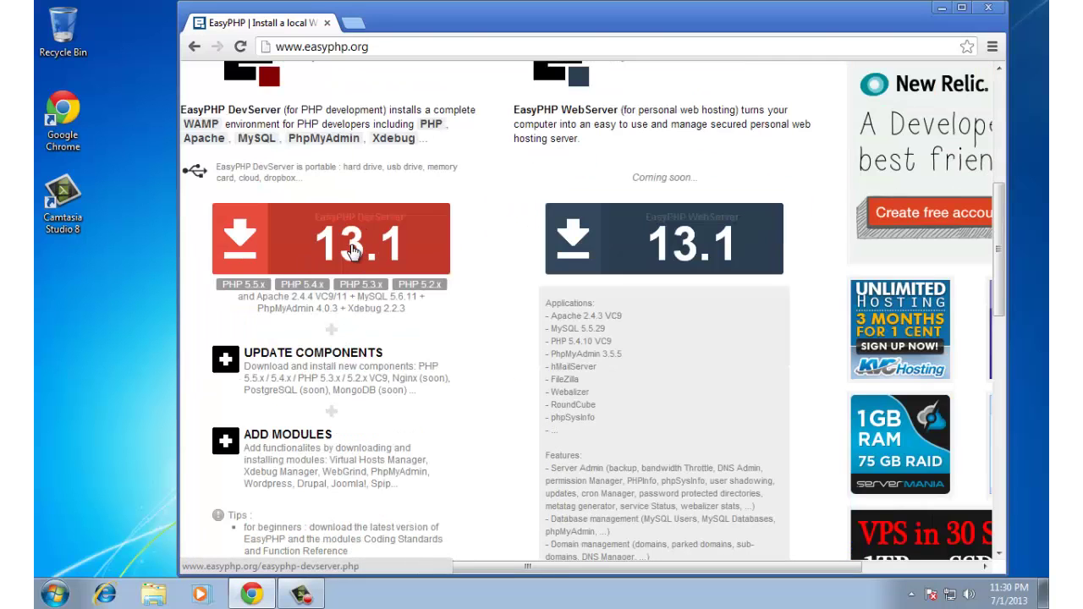
click(353, 245)
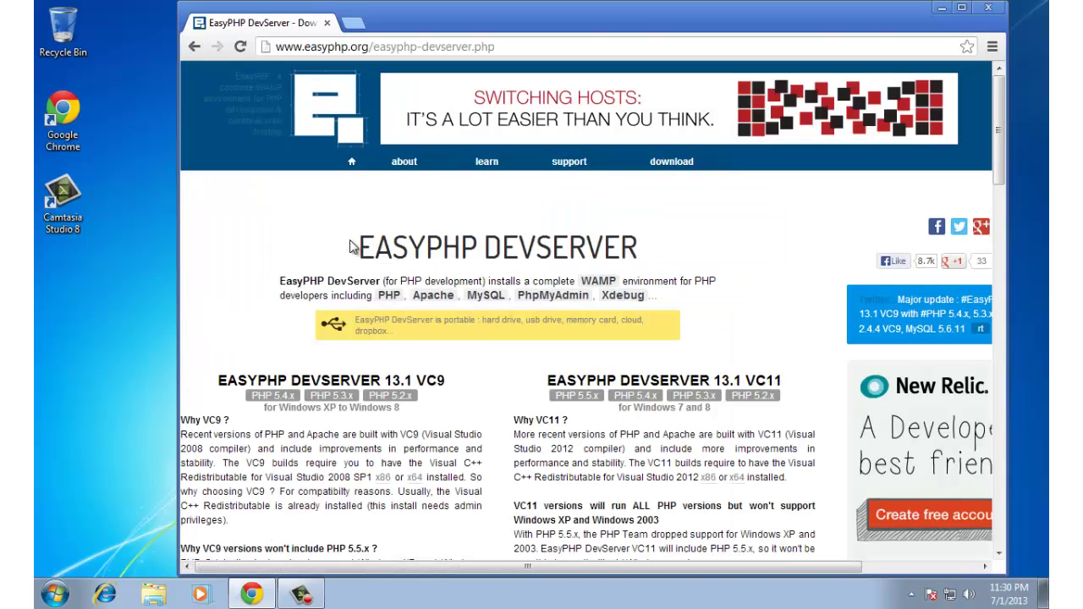
Step: Examine the Windows compatibility, requirements and supported PHP versions of the DevServer 13.1 VC9 and VC11 editions
scroll(351, 244, down, 2)
scroll(496, 249, down, 4)
scroll(491, 252, up, 4)
scroll(489, 251, down, 3)
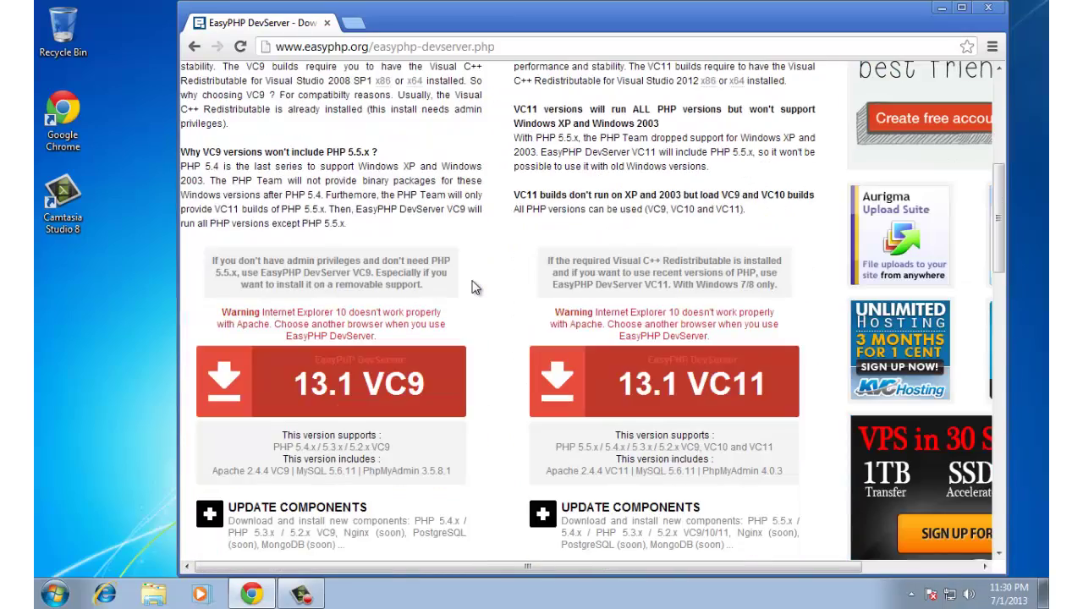
scroll(483, 271, up, 3)
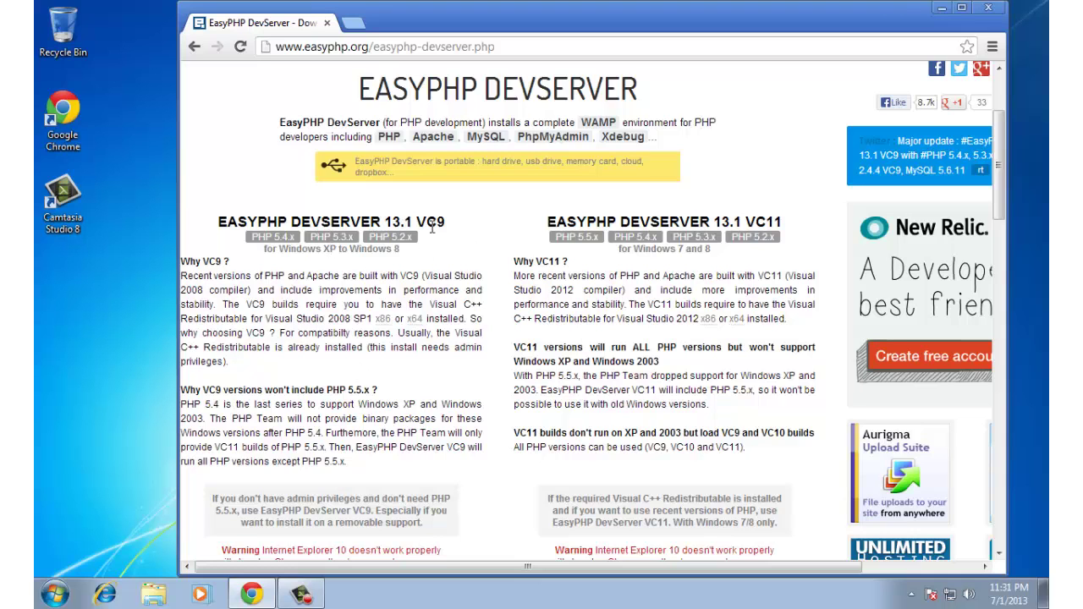
scroll(433, 233, down, 4)
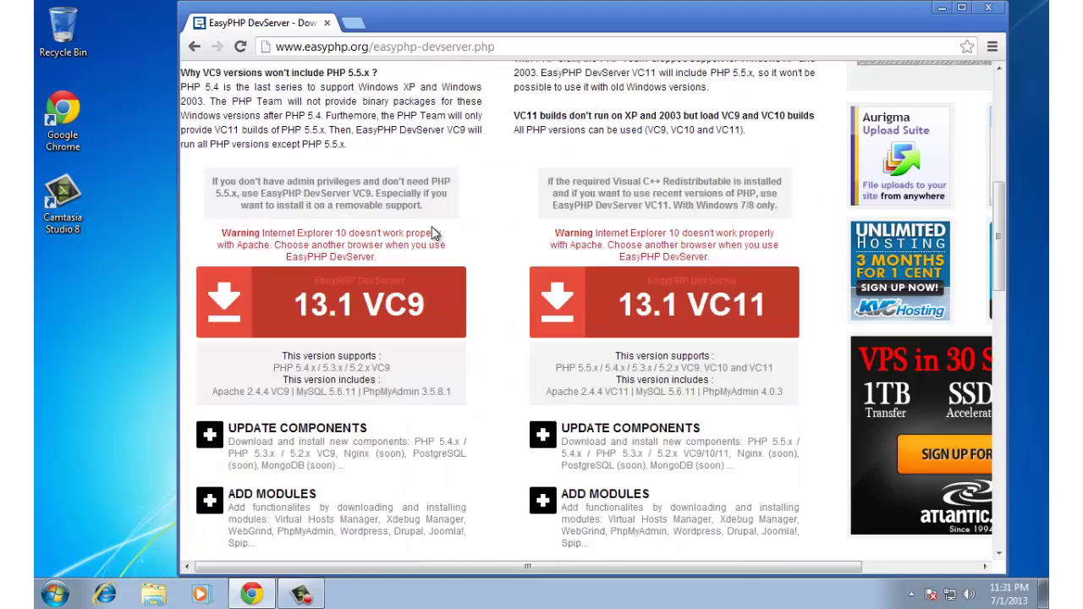
scroll(433, 234, up, 5)
scroll(432, 236, down, 3)
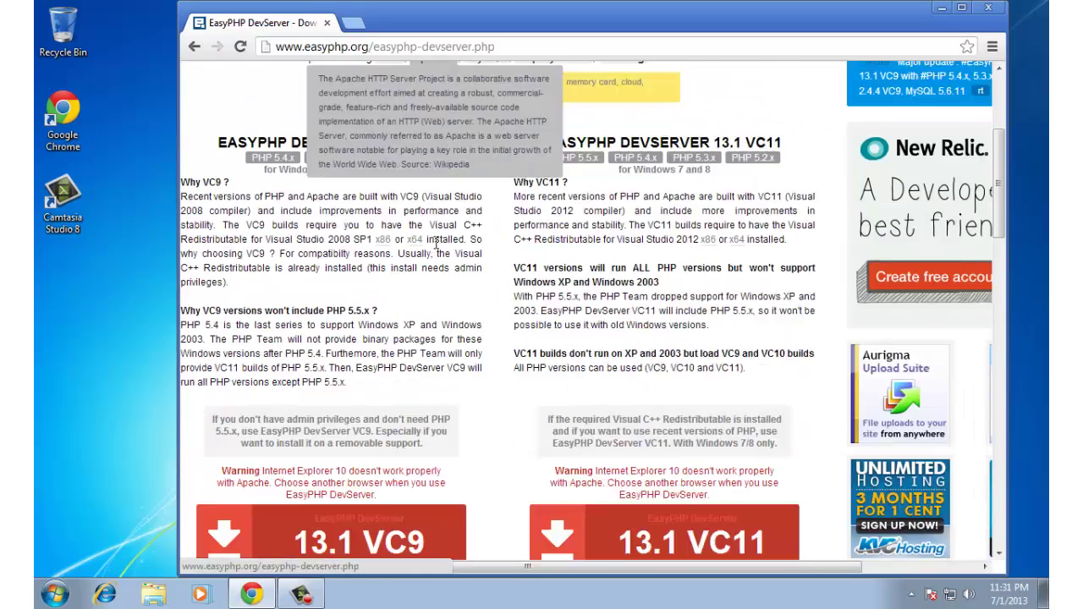
scroll(396, 244, down, 2)
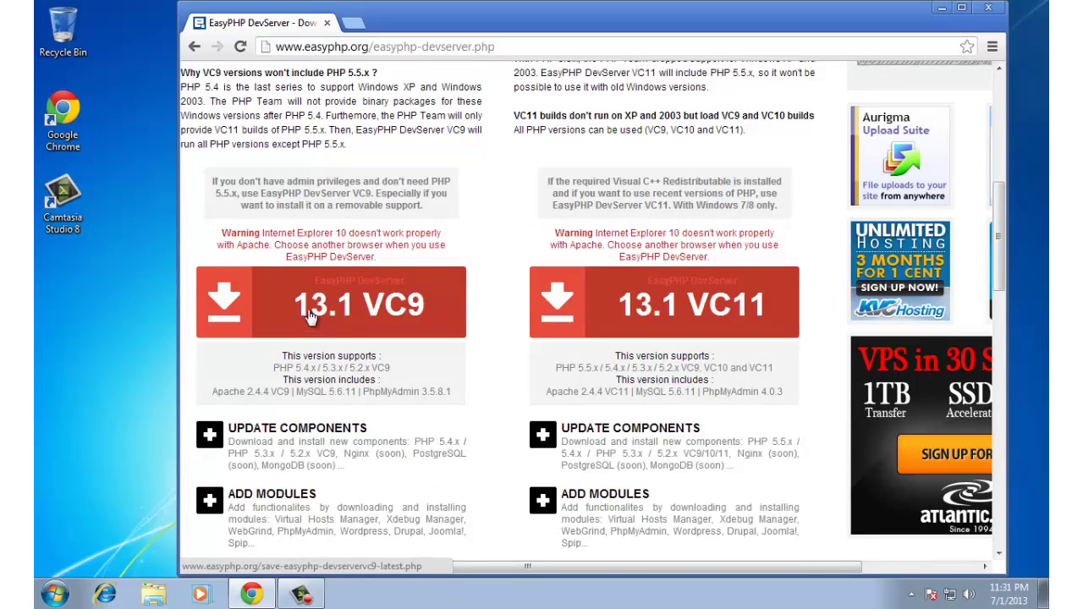
Step: Download the EasyPHP DevServer 13.1 VC9 installer using the direct link on its download page
click(370, 313)
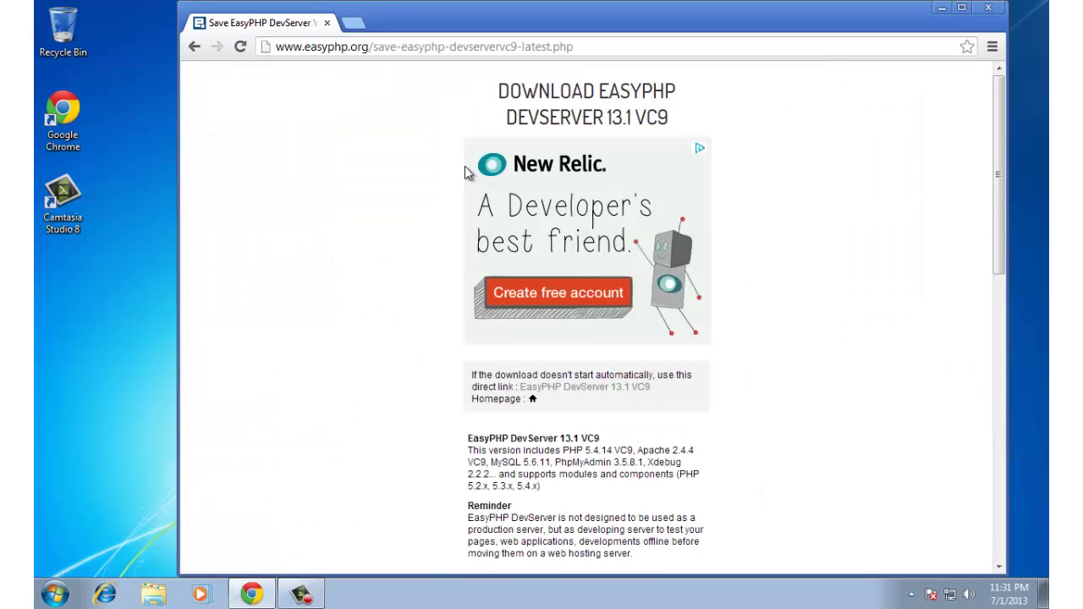
scroll(372, 342, down, 7)
scroll(503, 347, up, 7)
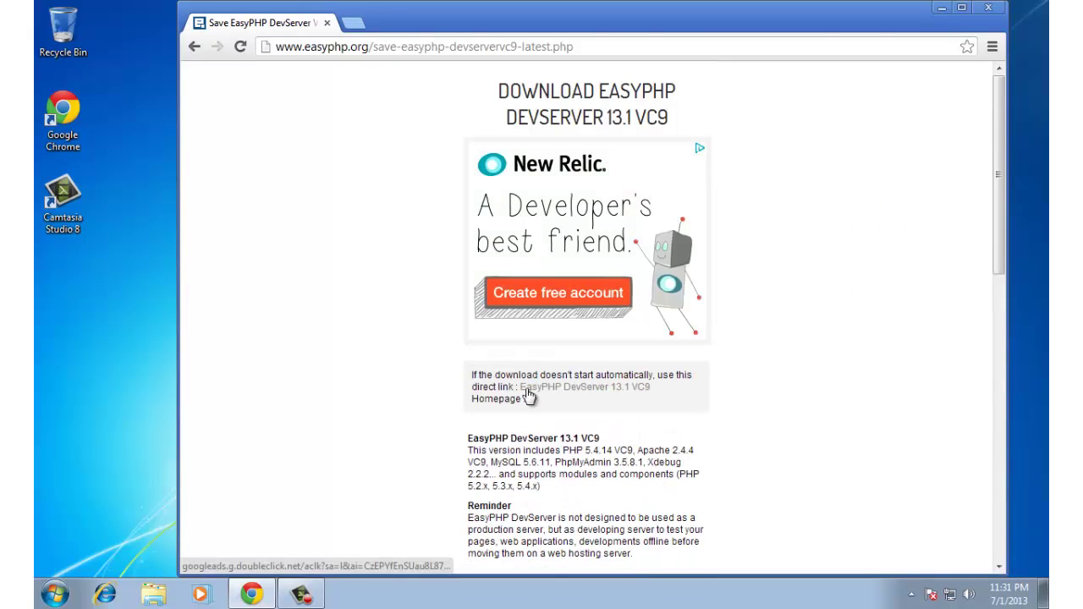
click(573, 390)
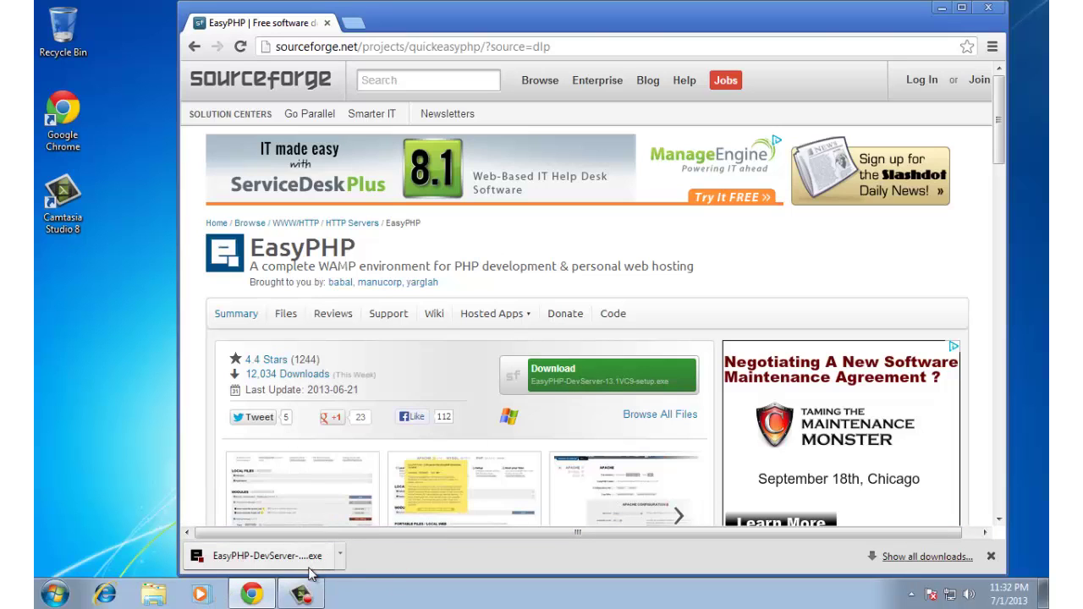
Step: Run the downloaded EasyPHP DevServer installer, allowing the unverified publisher, and use English as the setup language
click(343, 563)
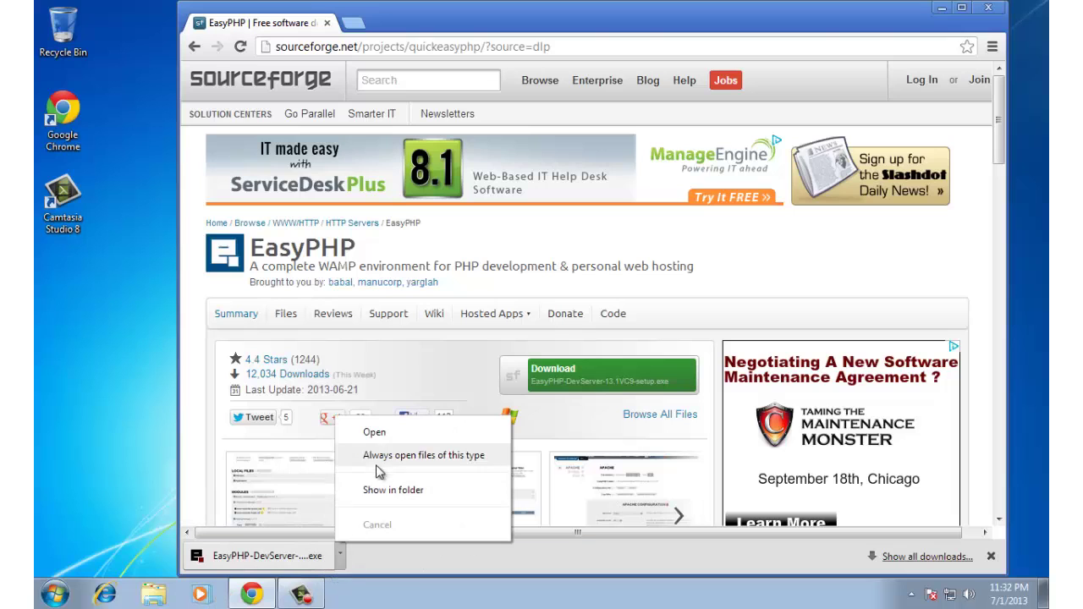
click(389, 439)
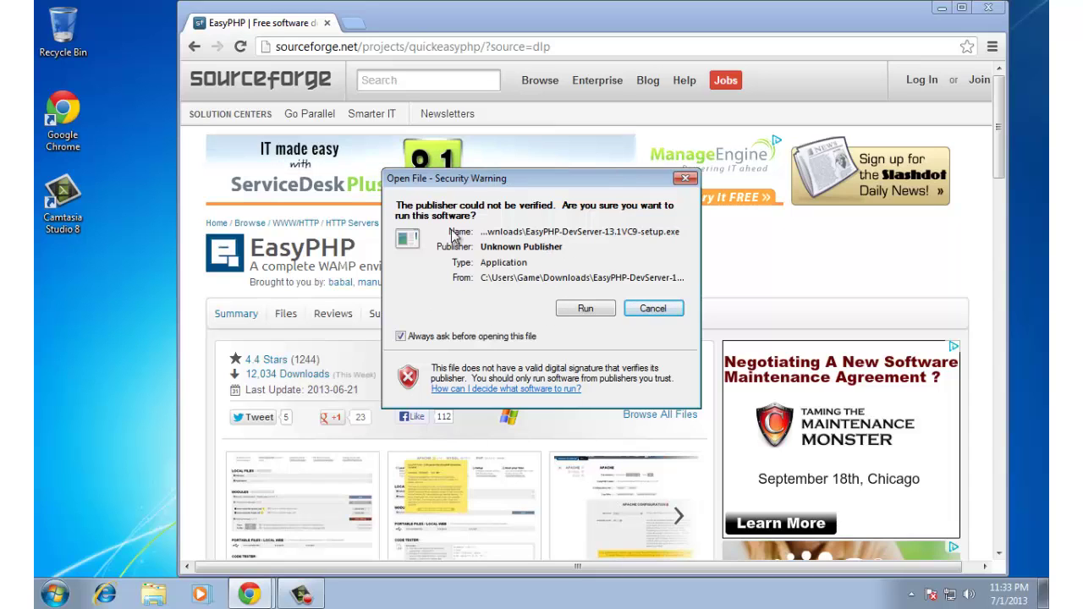
click(584, 309)
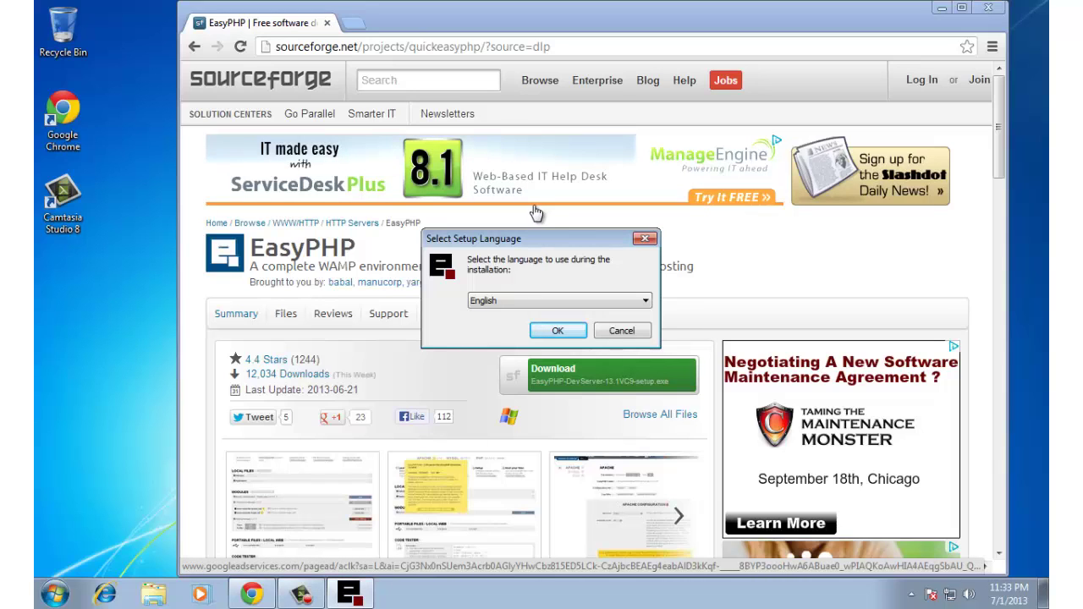
click(558, 331)
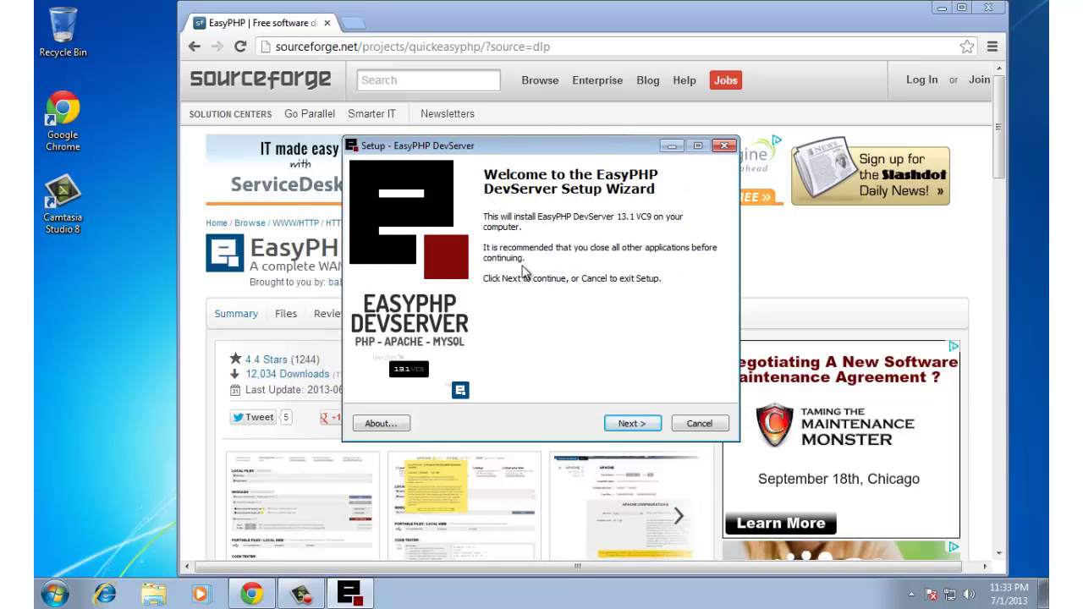
Step: Accept the EasyPHP DevServer license agreement and continue past the upgrade information to the destination selection
click(625, 424)
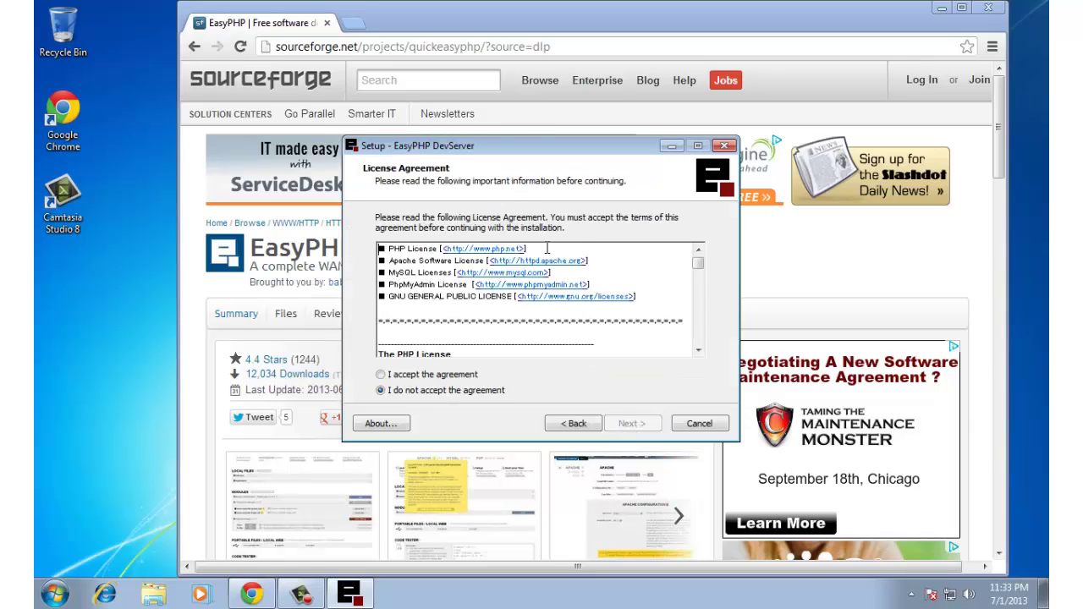
click(381, 375)
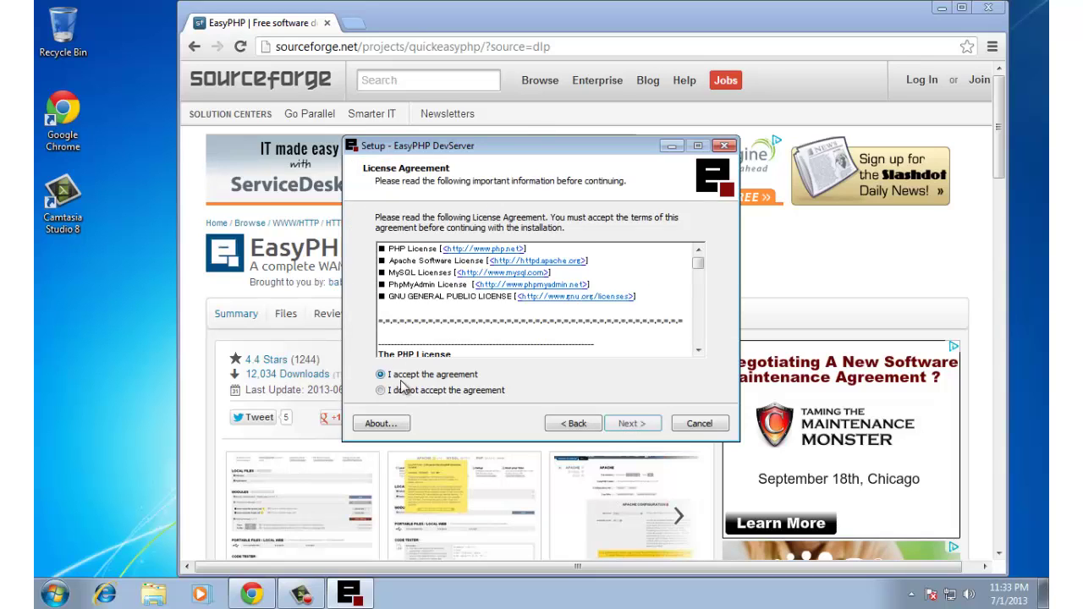
click(642, 425)
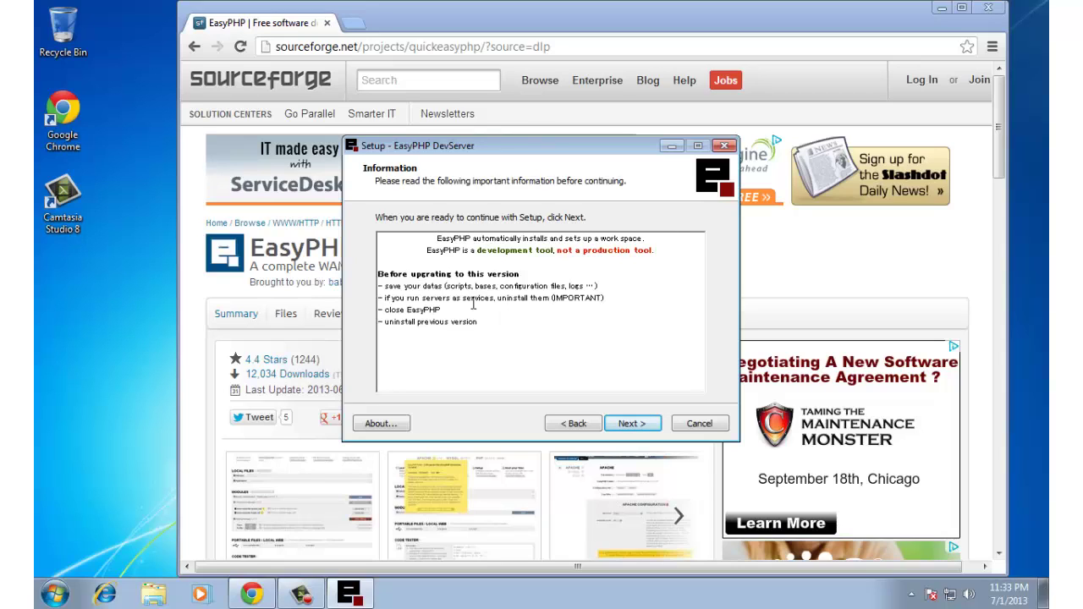
click(631, 424)
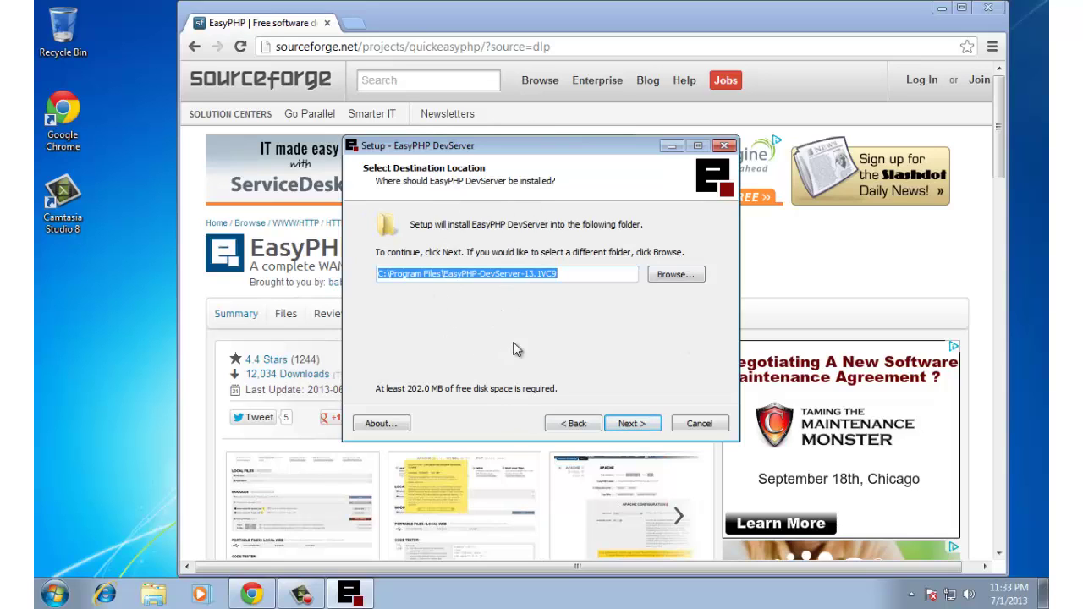
Step: Install into the existing C:\Program Files\EasyPHP-DevServer-13.1VC9 folder, with shortcuts in the EasyPHP DevServer 13.1 VC9 Start Menu folder
click(641, 427)
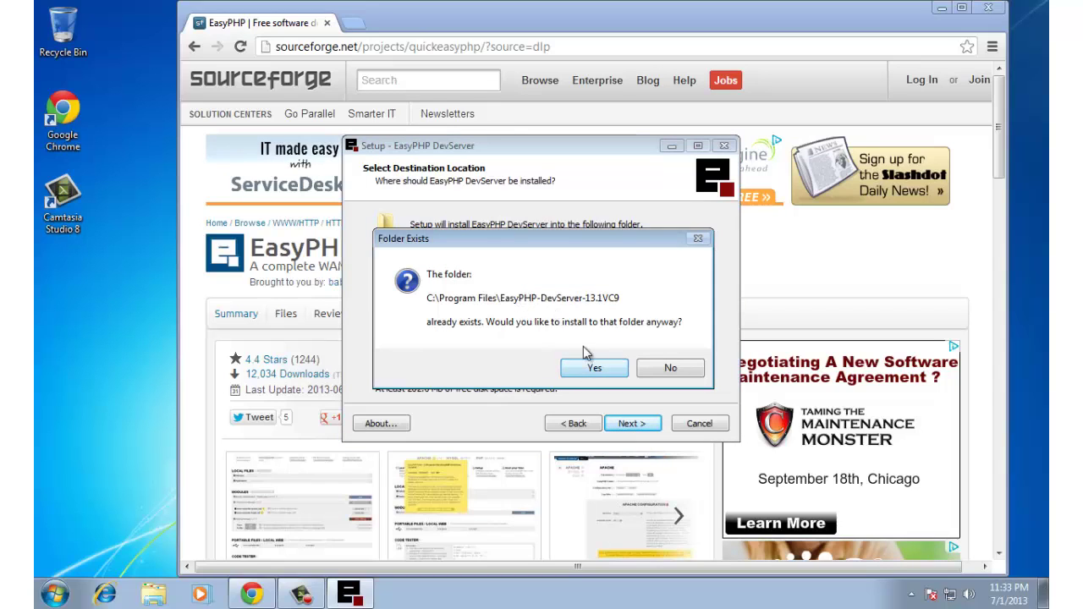
click(594, 369)
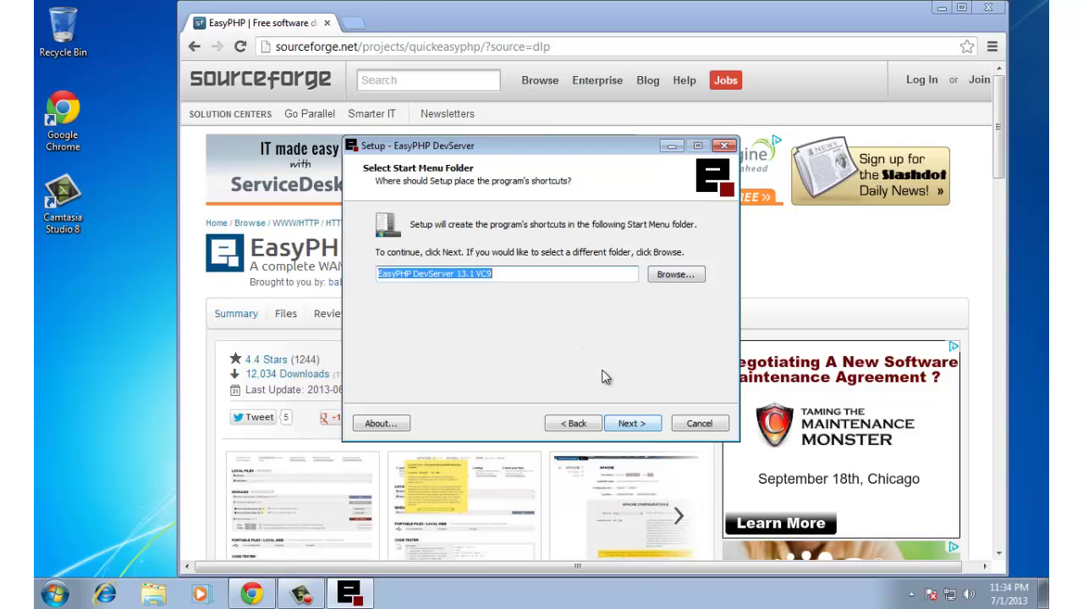
click(627, 424)
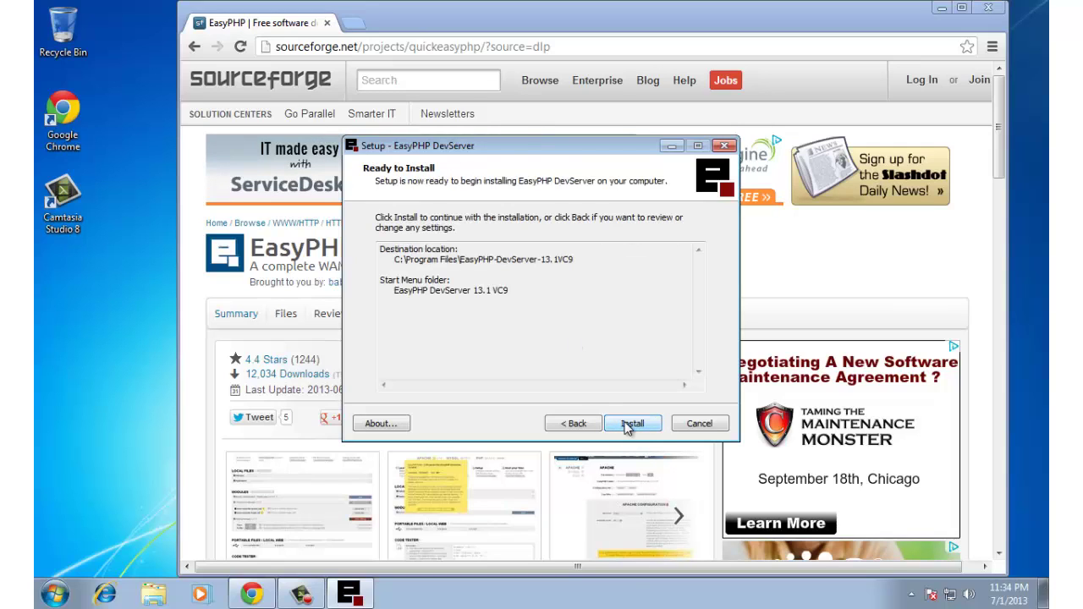
click(631, 424)
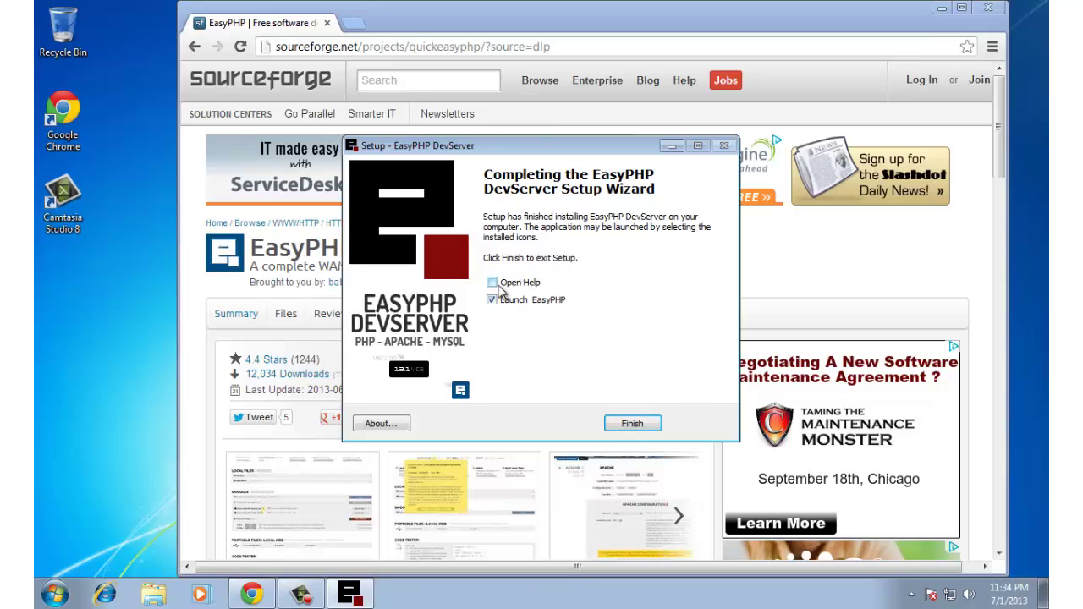
Step: Finish the setup wizard with Launch EasyPHP turned off and close the browser window
click(535, 303)
click(632, 428)
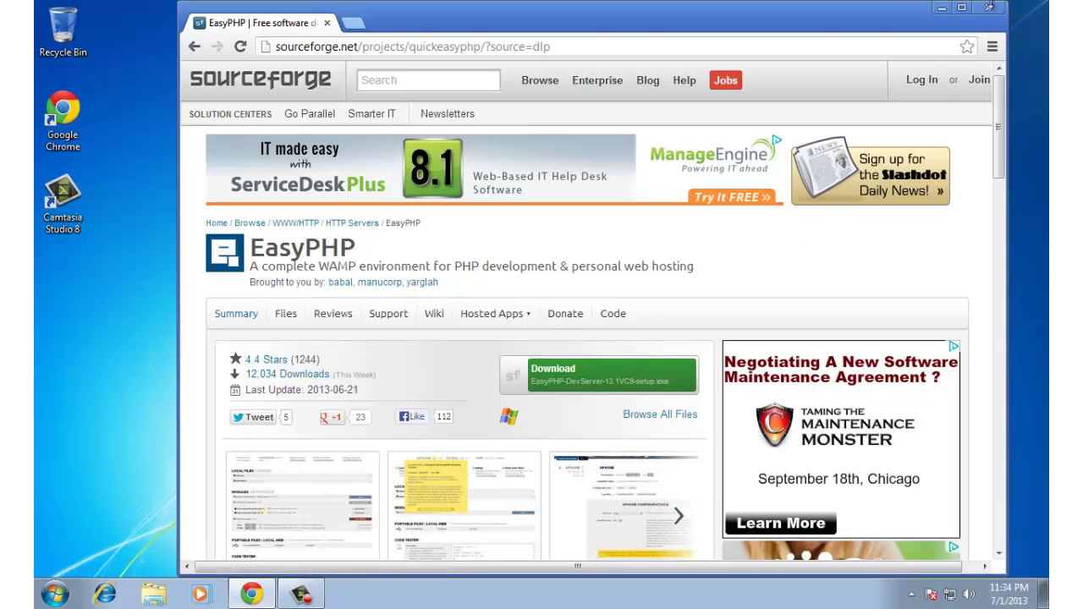
click(942, 8)
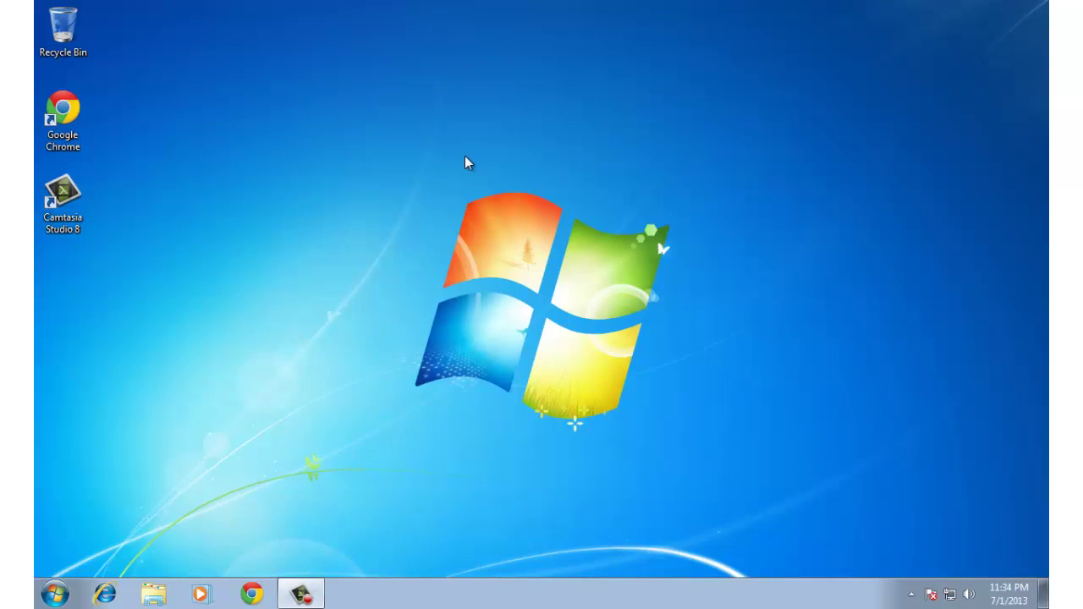
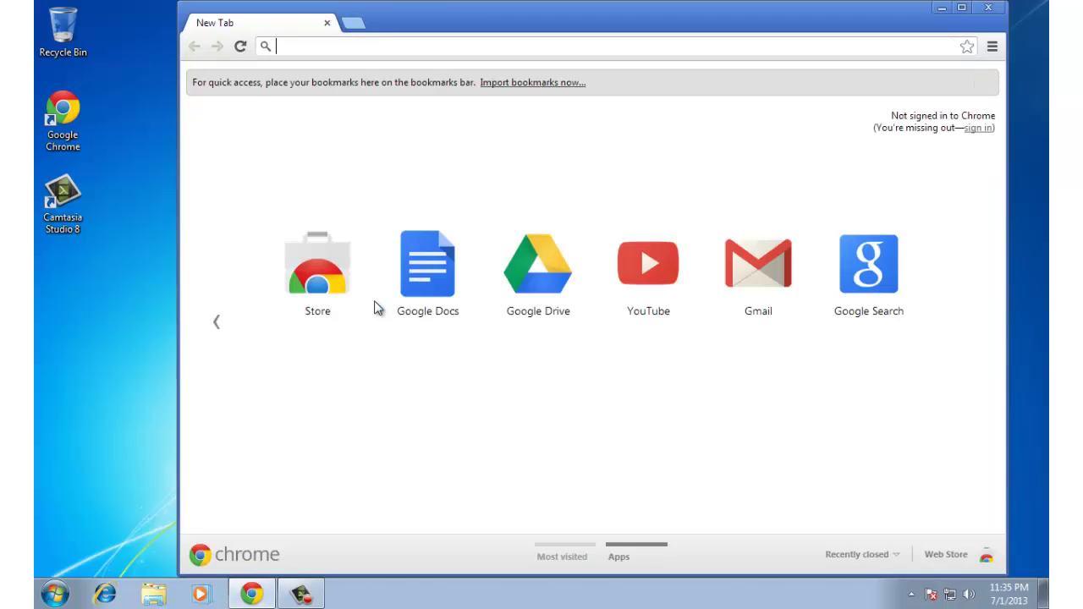
text(my)
key(Return)
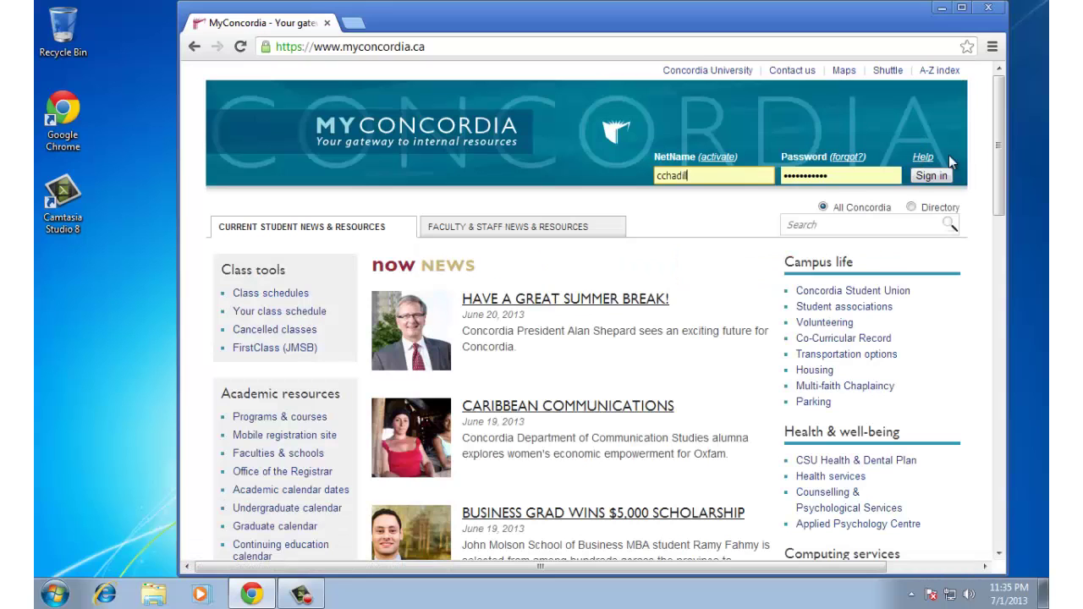
click(929, 177)
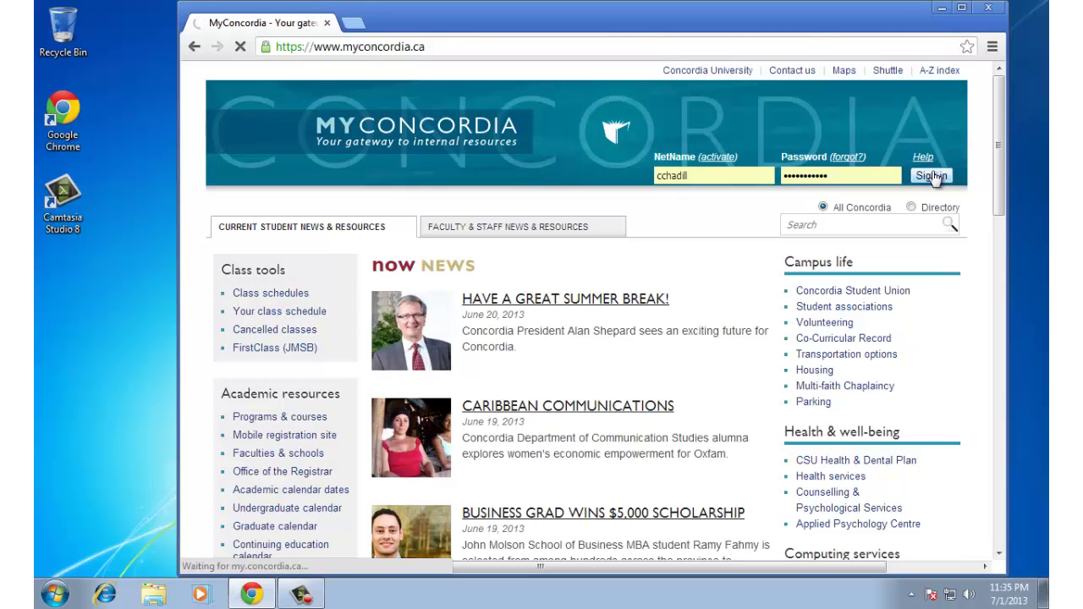
scroll(310, 379, down, 3)
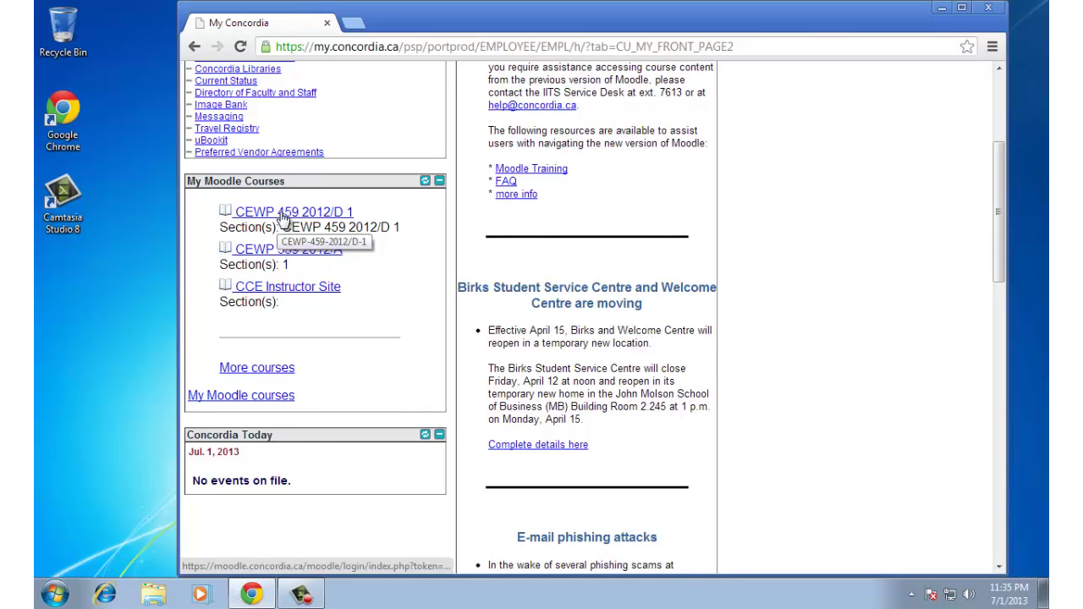
Step: Download the Simple PHP Example from the CEWP 459 2012/D 1 Moodle course and open SimplePHPExample.zip
click(284, 215)
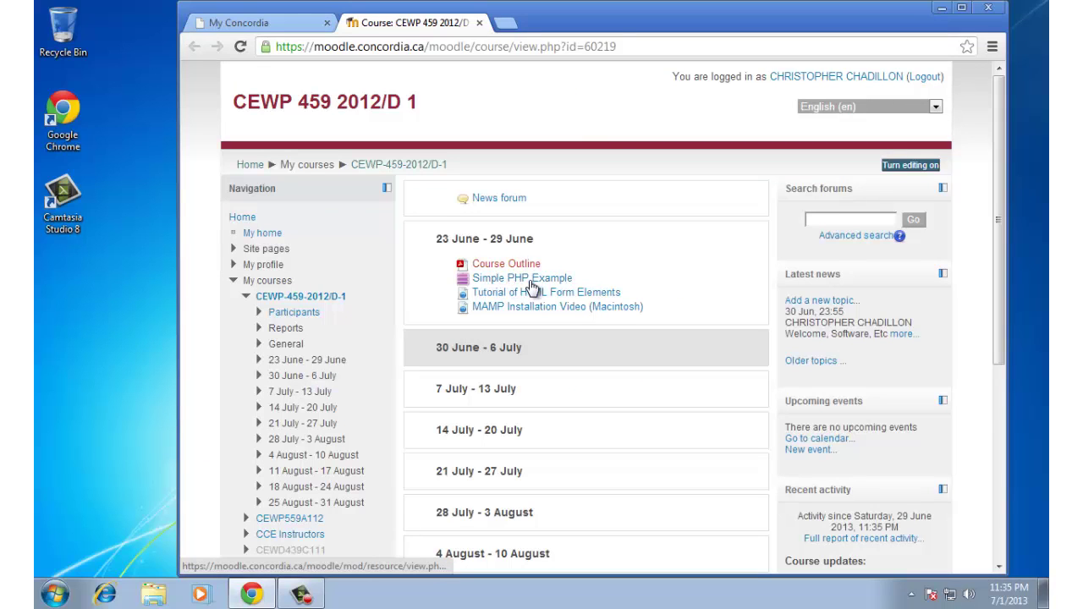
click(532, 283)
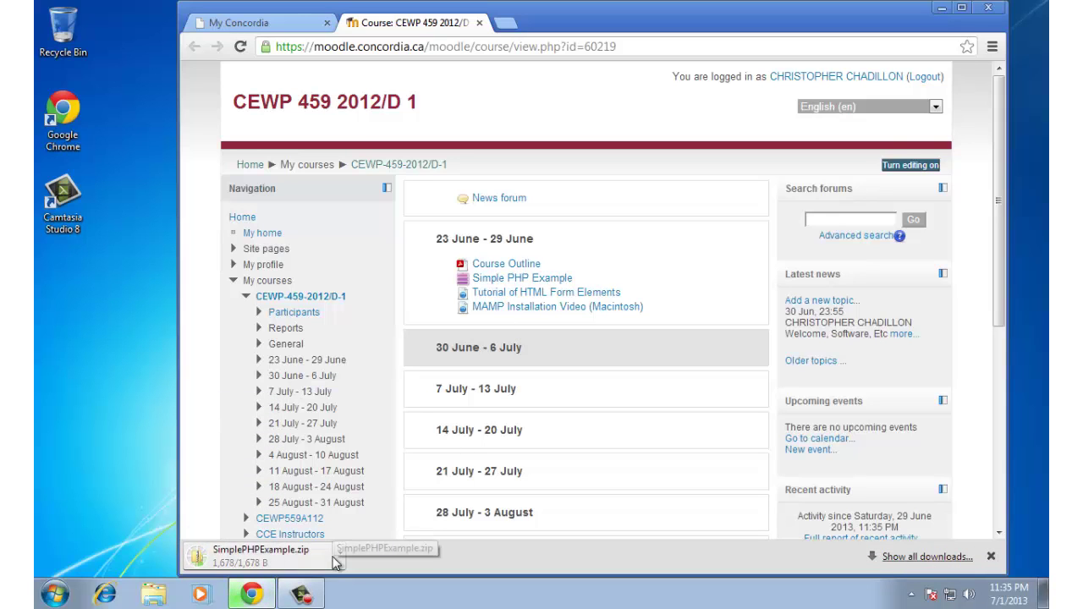
click(340, 557)
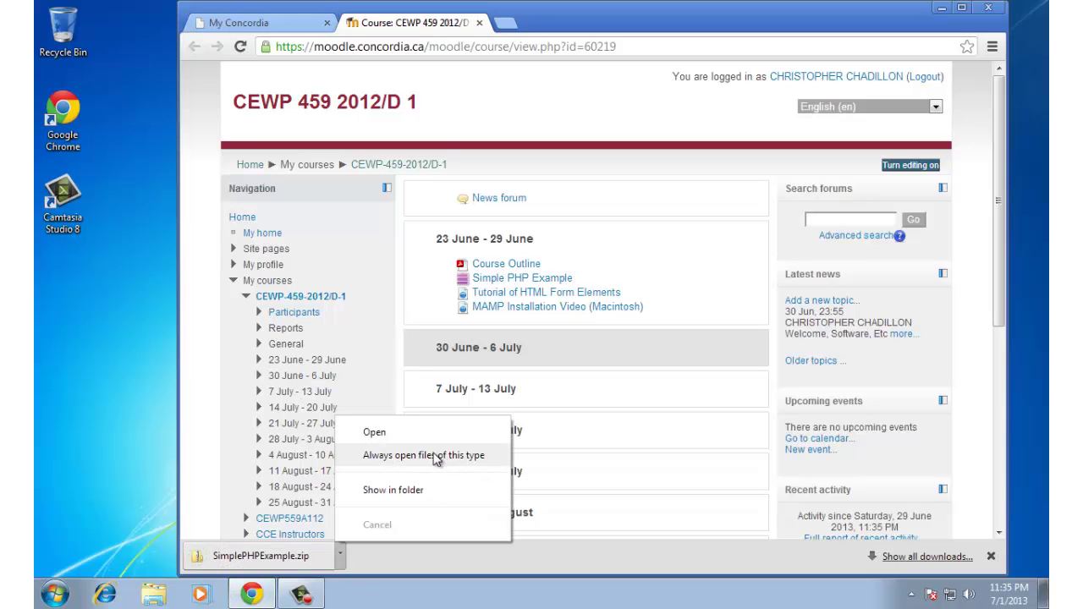
click(415, 437)
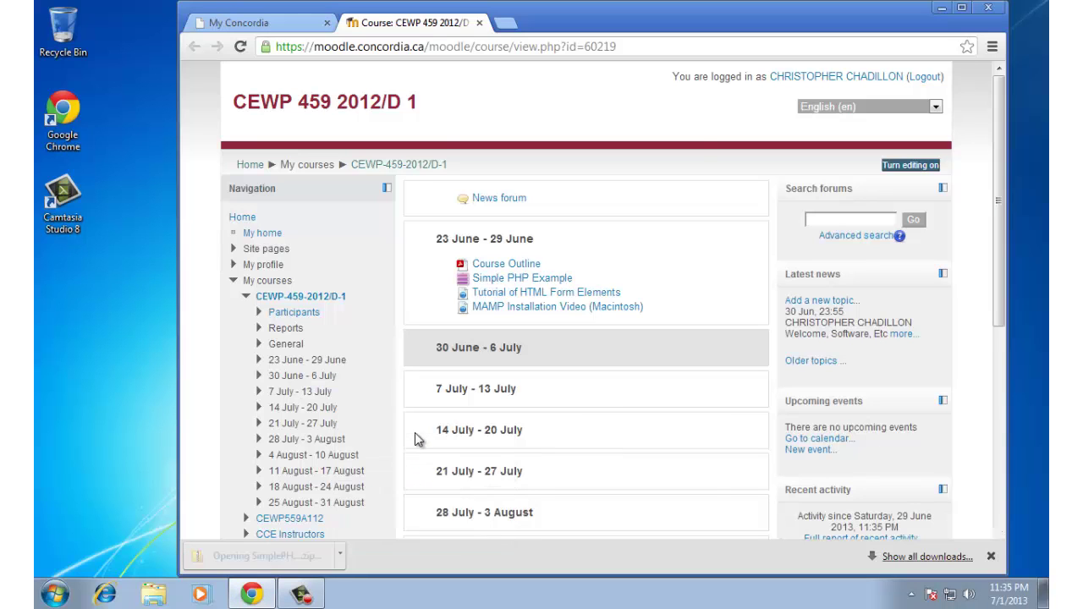
Step: Copy the name HTML file and name.php from the archive to the desktop, and close the archive and browser windows
drag(309, 125, 374, 95)
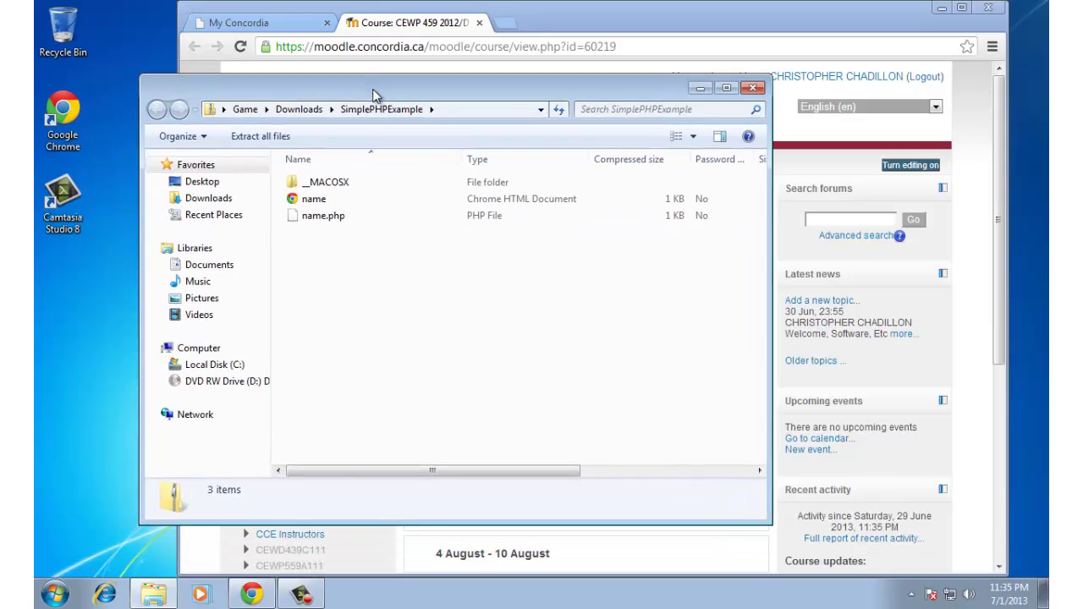
click(320, 207)
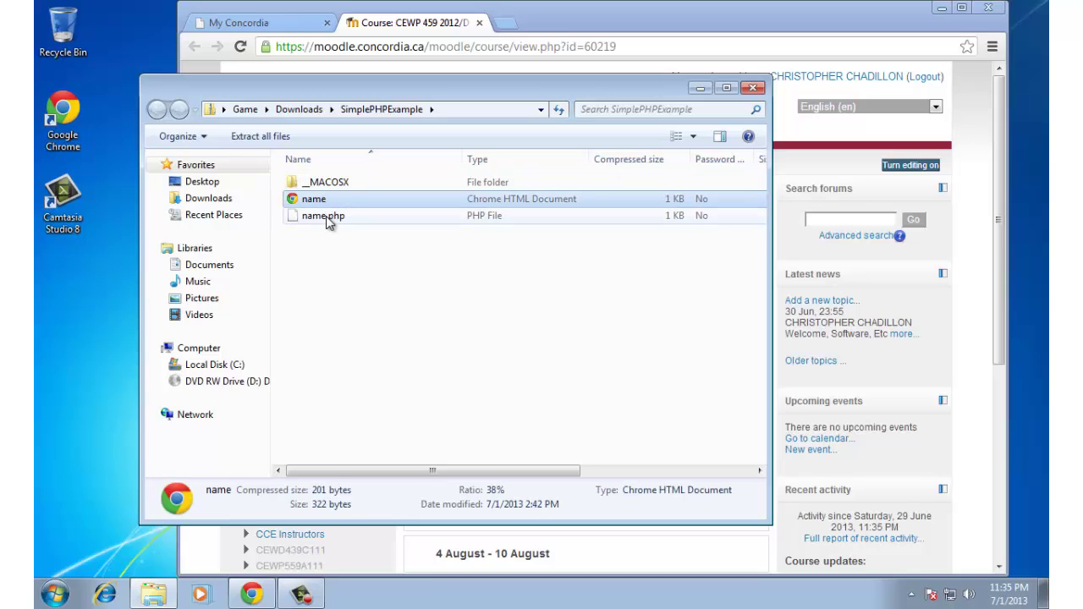
ctrl+click(326, 216)
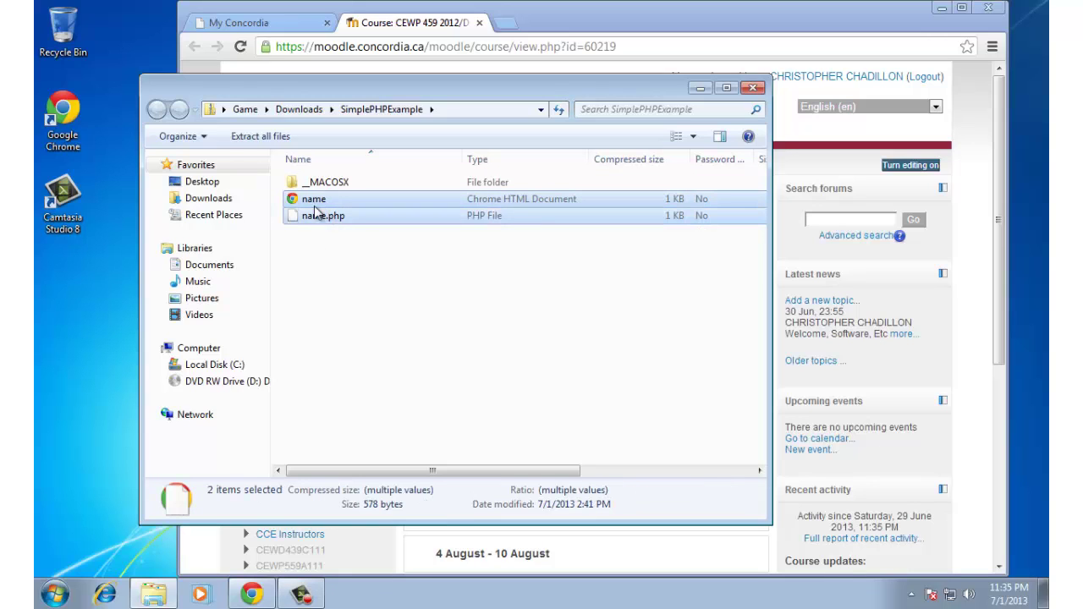
drag(319, 207, 83, 325)
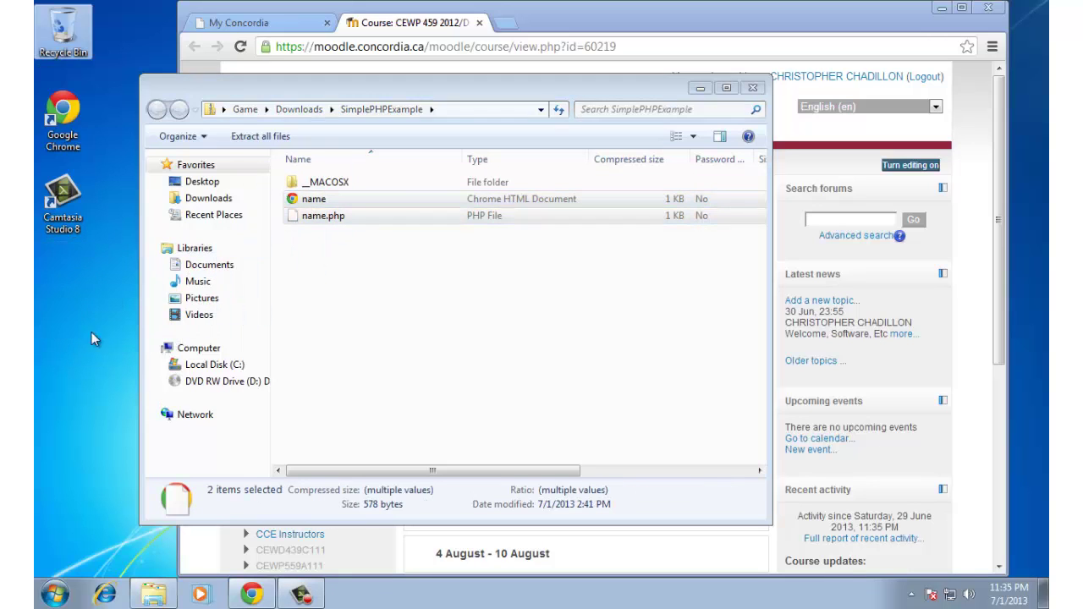
click(753, 88)
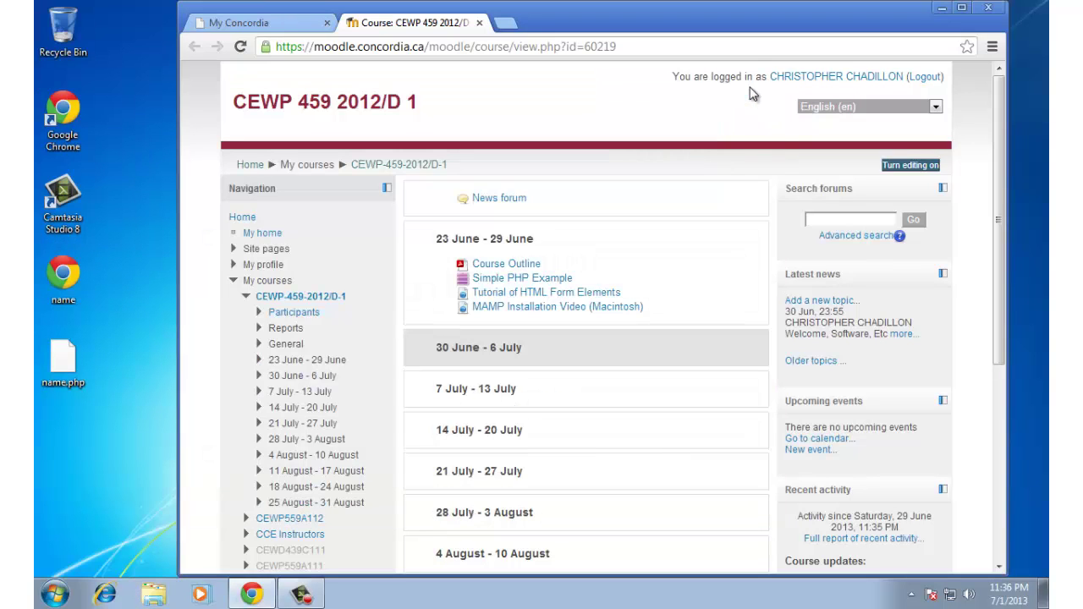
click(987, 10)
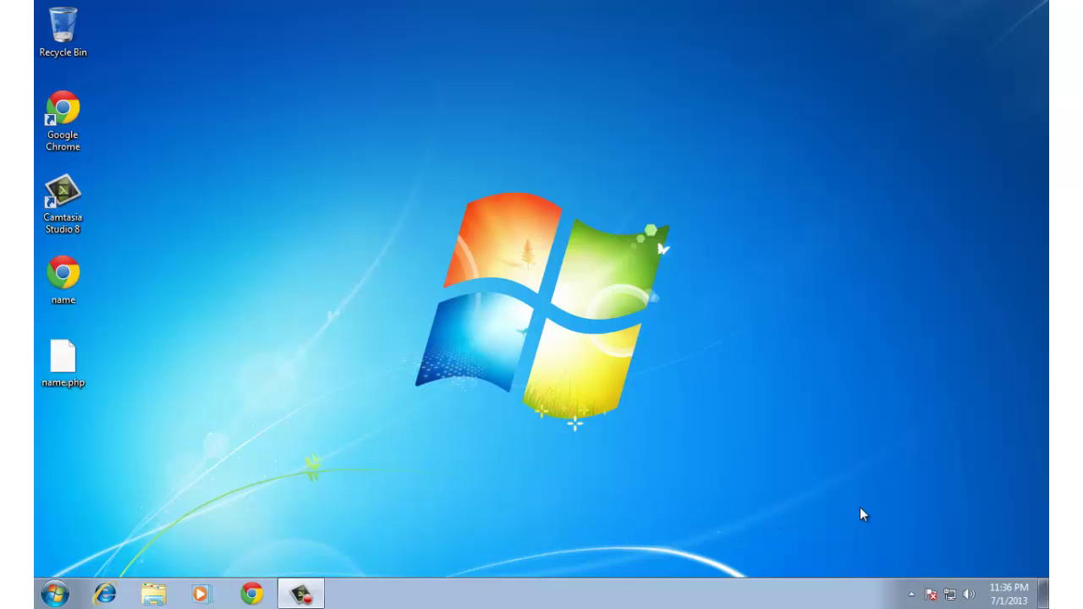
drag(172, 485, 38, 250)
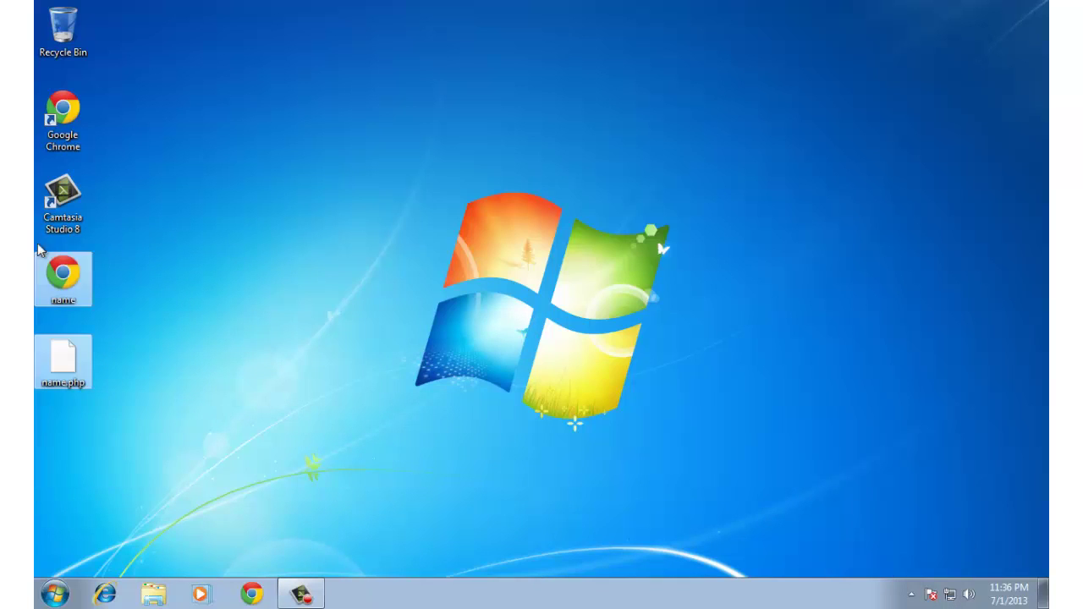
click(213, 310)
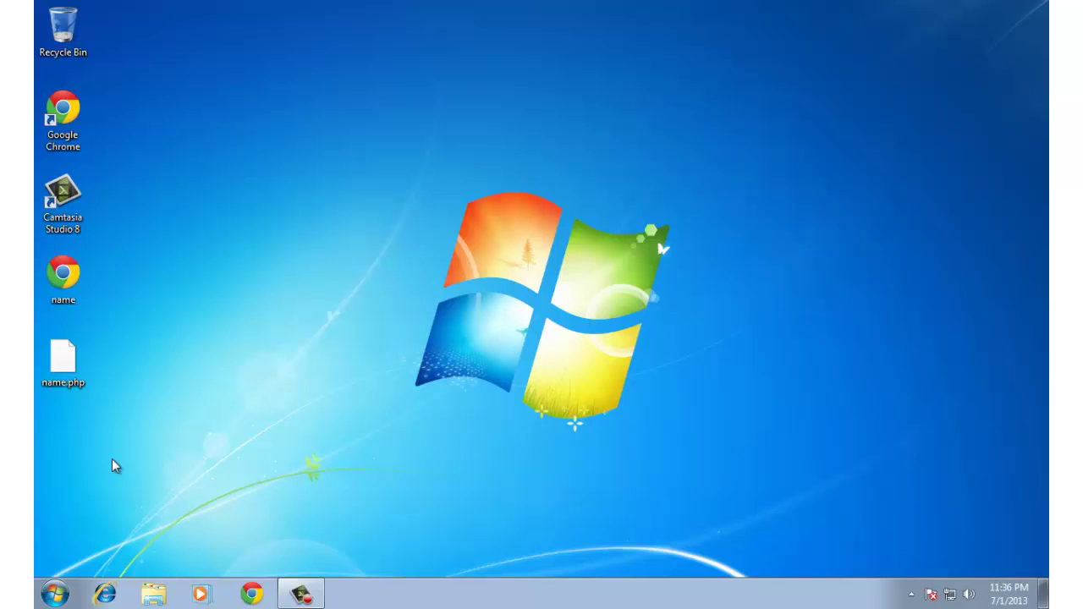
Step: Launch EasyPHP DevServer 13.1 VC9 and open its localweb folder with the Explore command
click(54, 597)
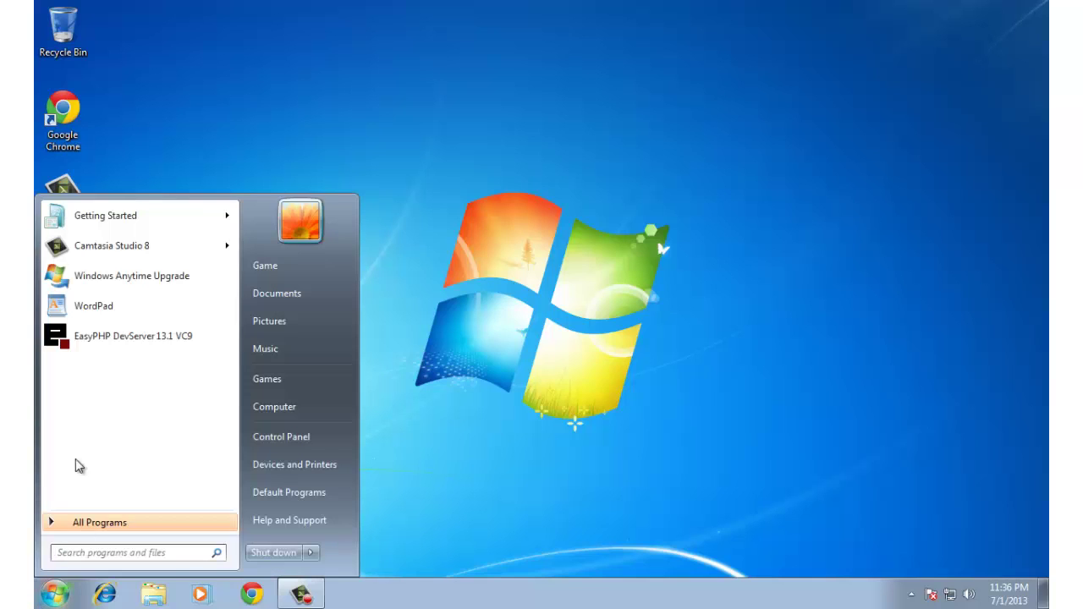
click(94, 337)
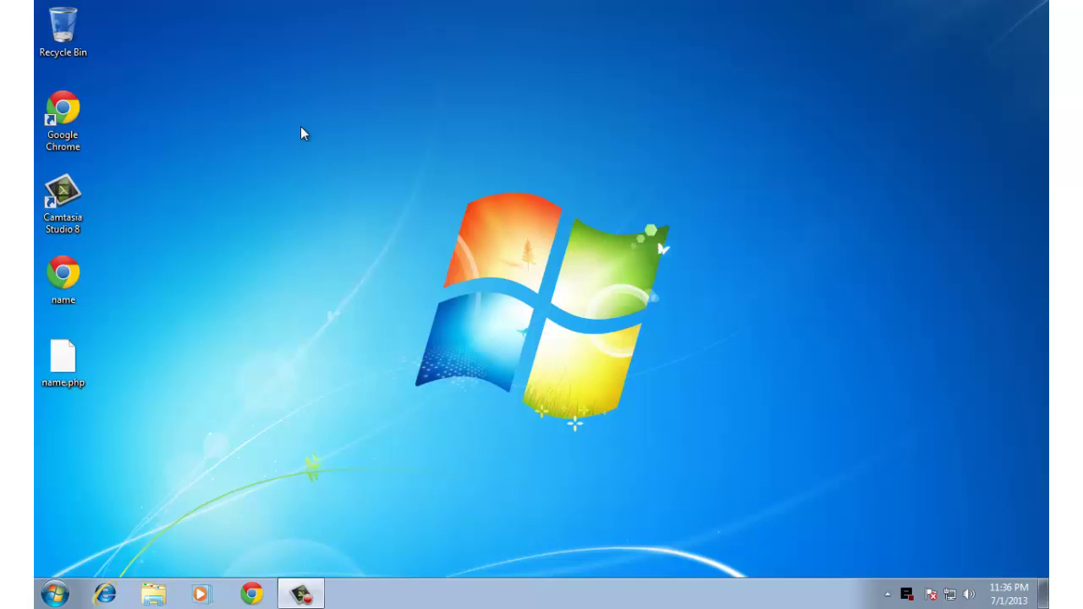
right_click(912, 593)
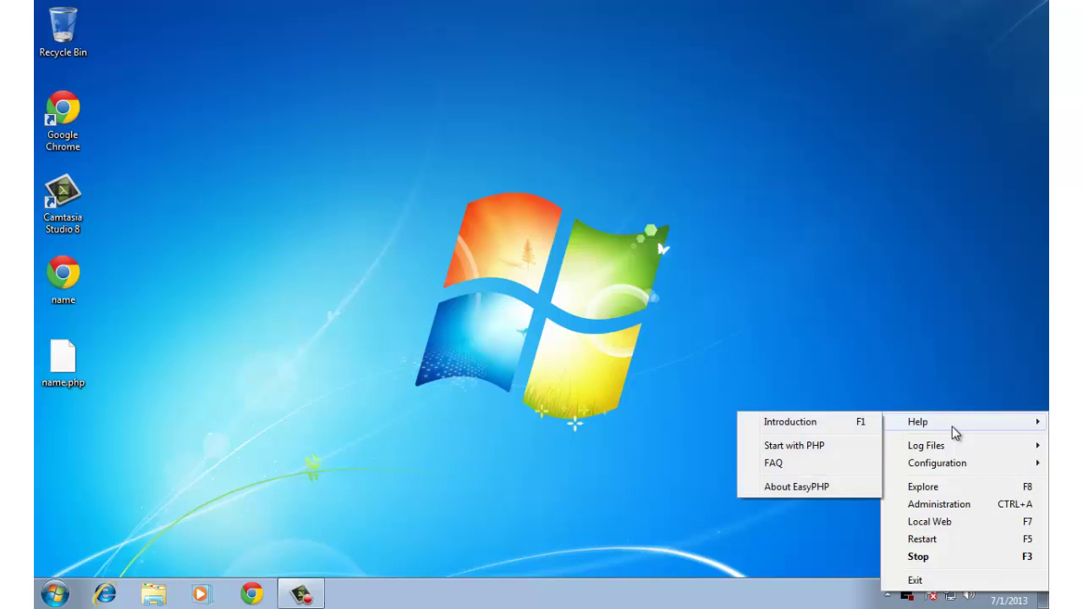
click(927, 488)
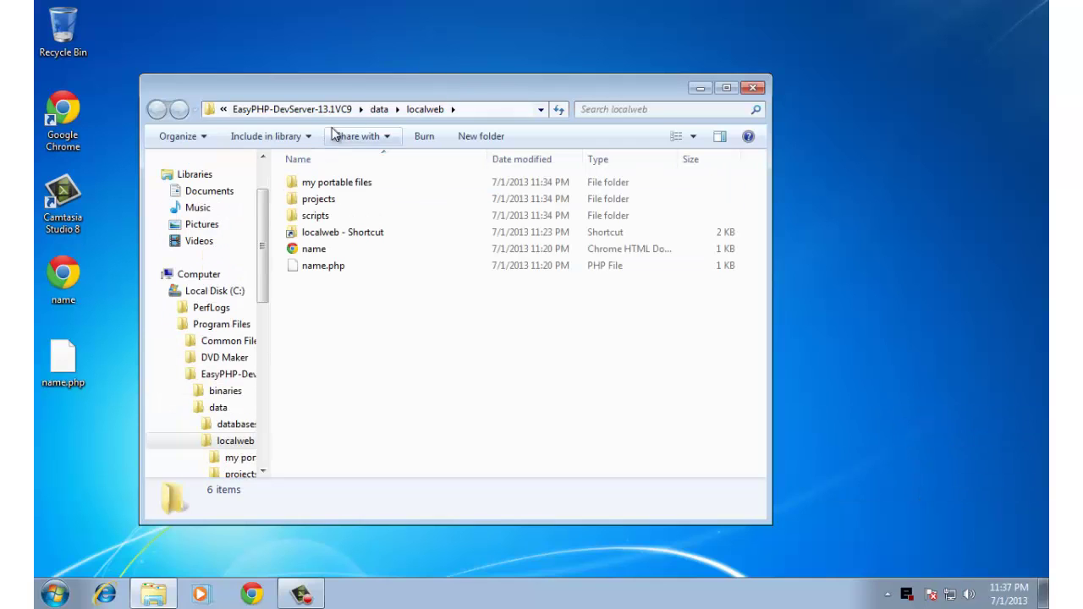
Step: Delete the existing name HTML file and name.php from the localweb folder
drag(352, 91, 528, 78)
drag(546, 347, 459, 235)
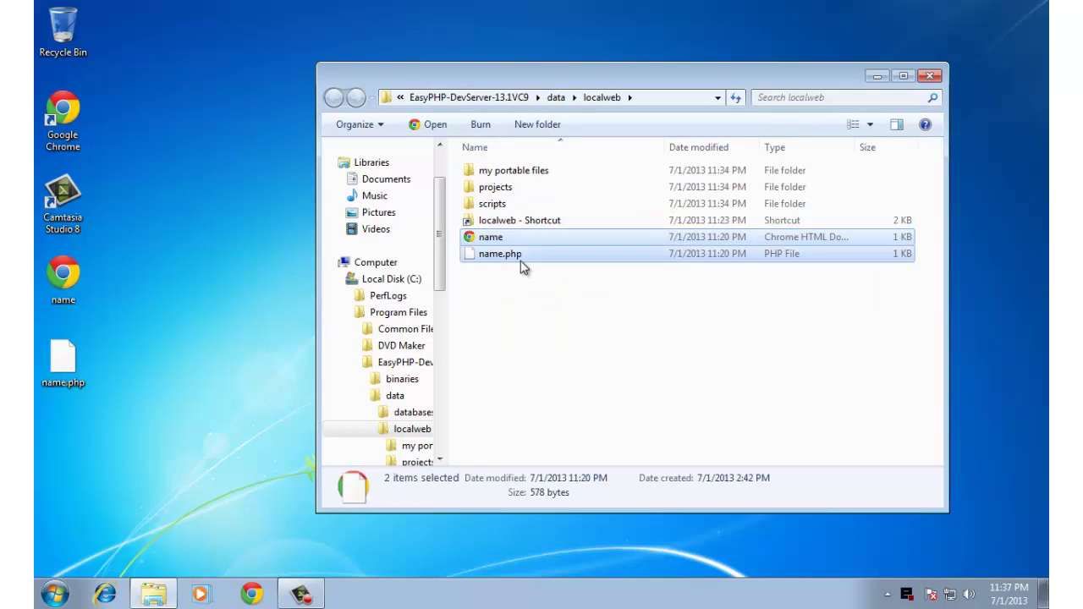
key(Delete)
key(Return)
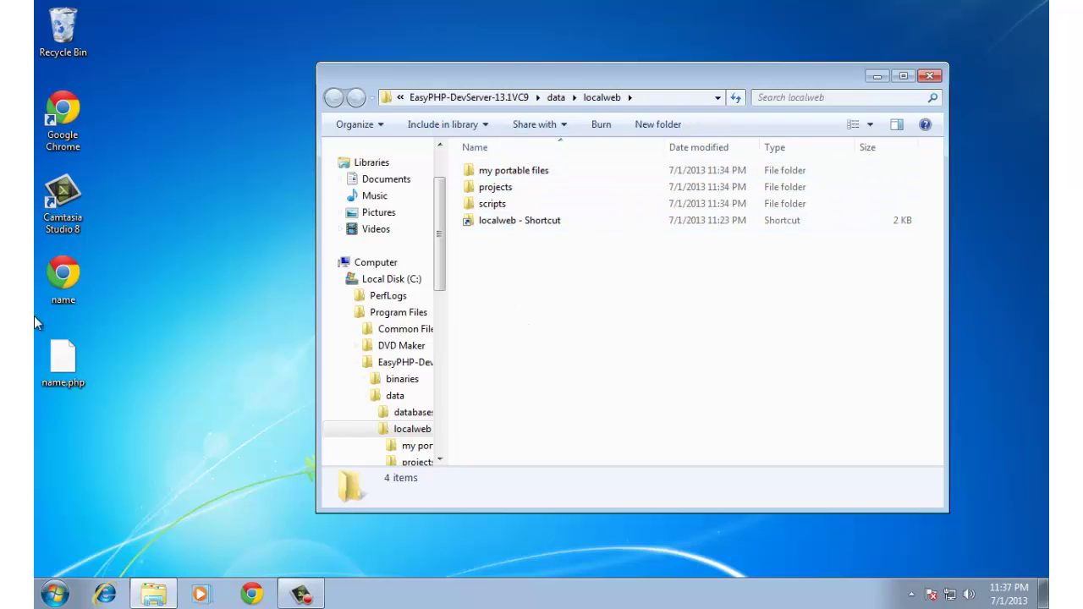
Step: Move the name HTML file and name.php from the desktop into the localweb folder
drag(161, 455, 506, 272)
click(546, 333)
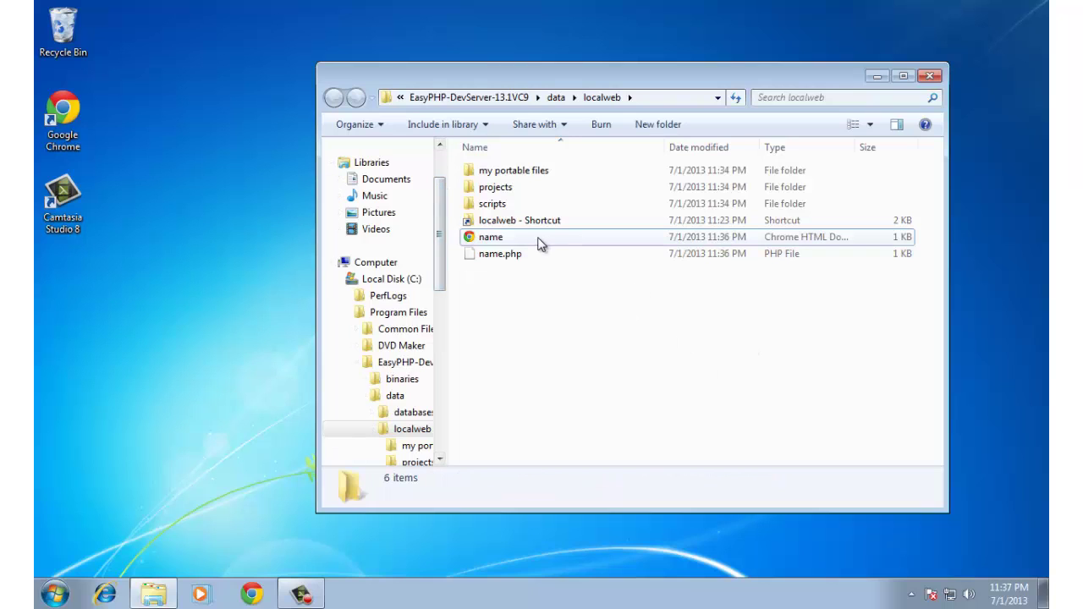
click(480, 257)
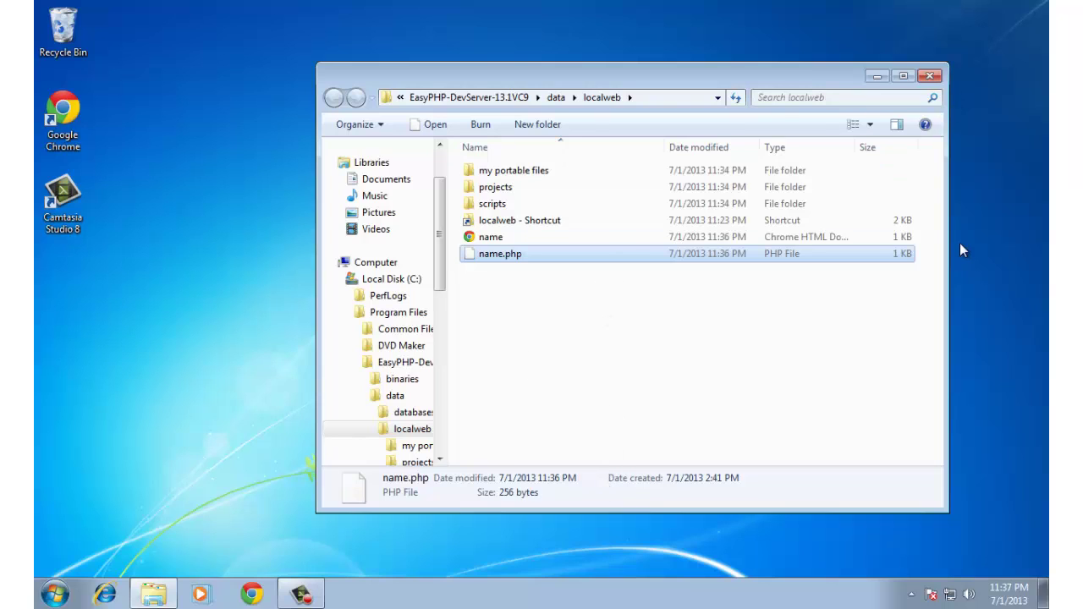
Step: Open EasyPHP's Local Web page in the browser, check it against the localweb folder and return to the browser
click(910, 597)
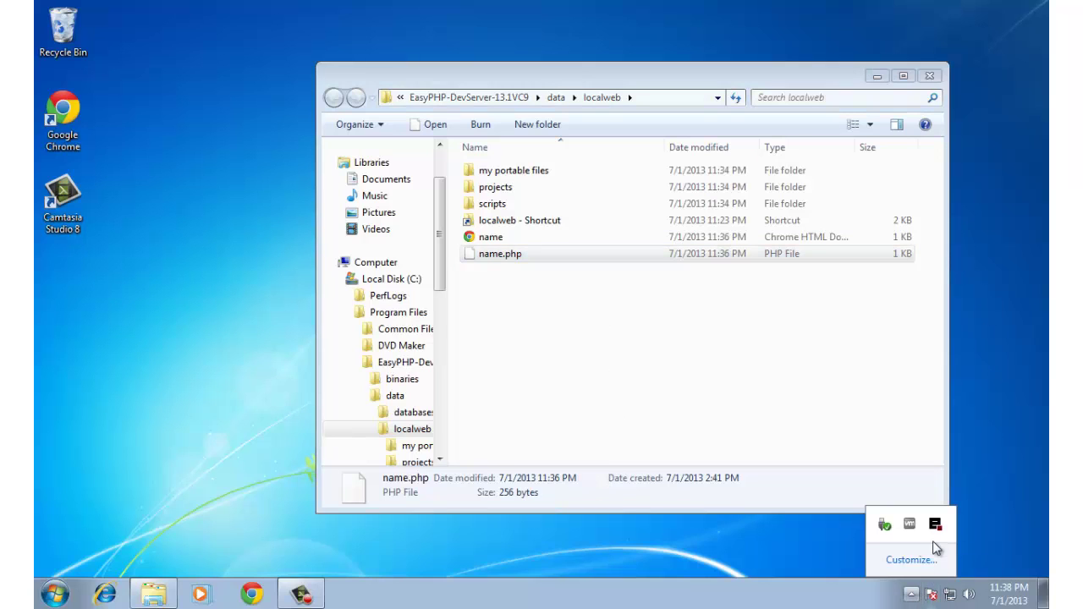
right_click(937, 525)
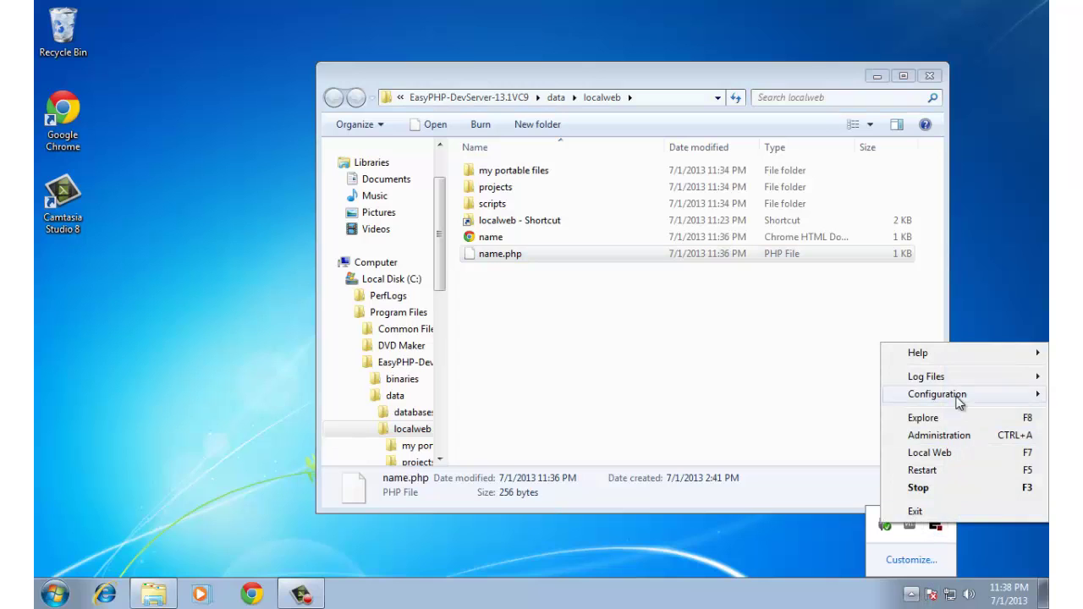
click(938, 455)
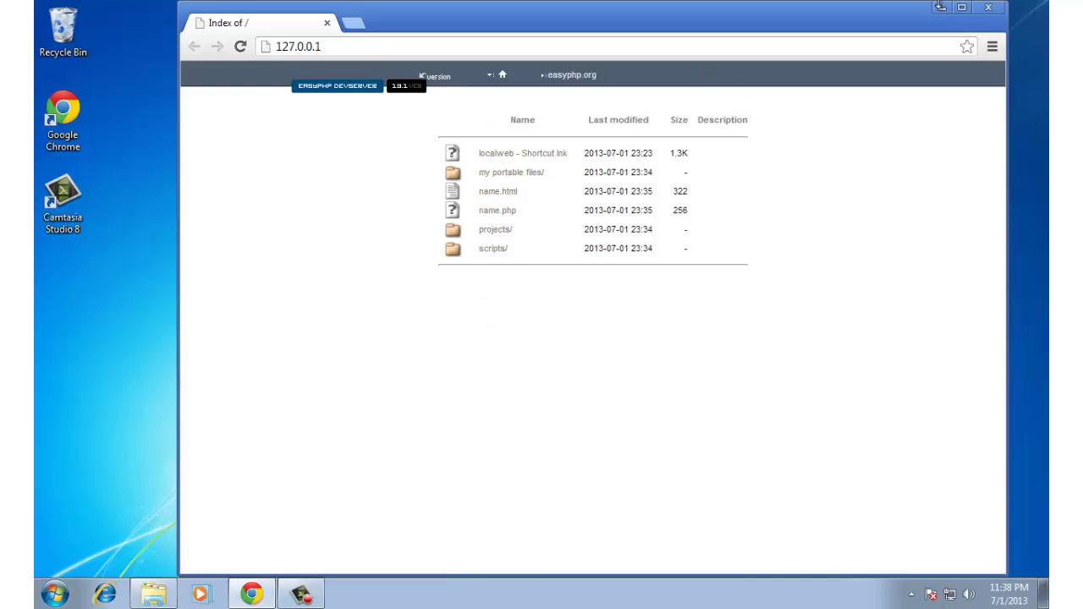
click(939, 7)
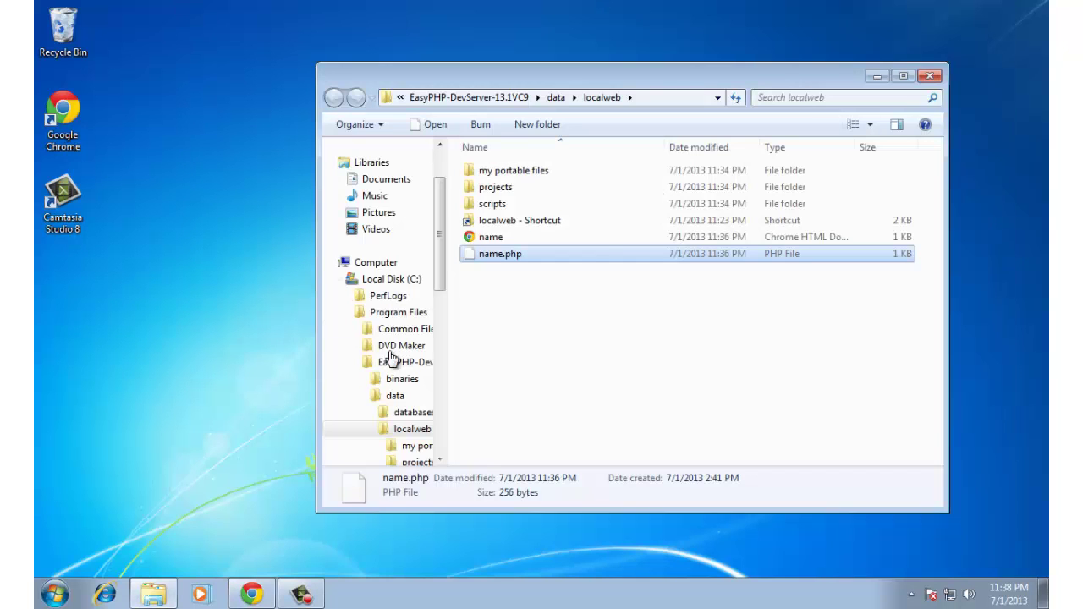
click(155, 597)
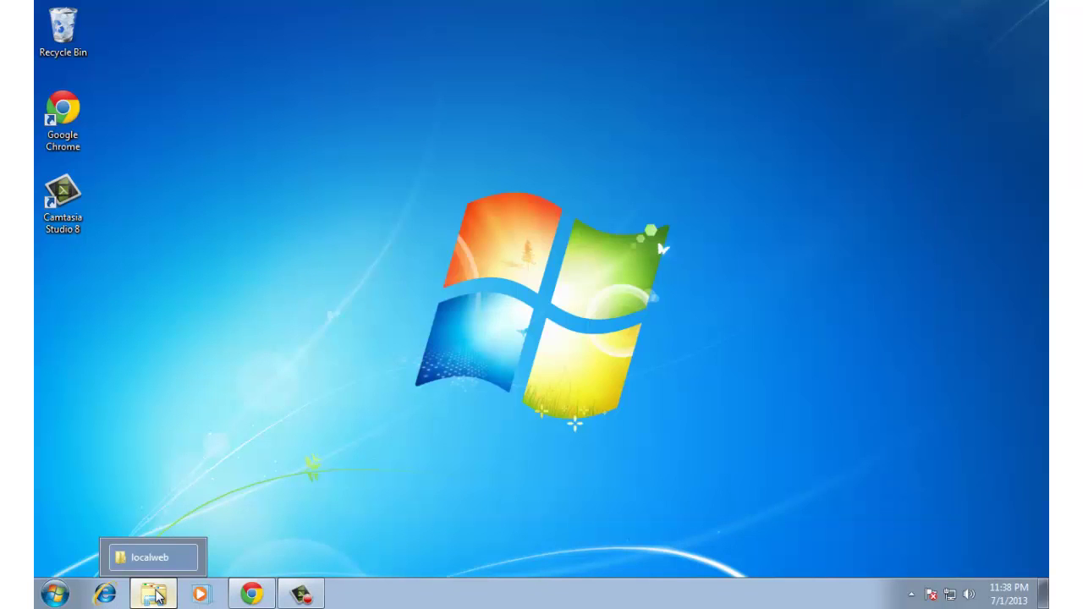
click(254, 596)
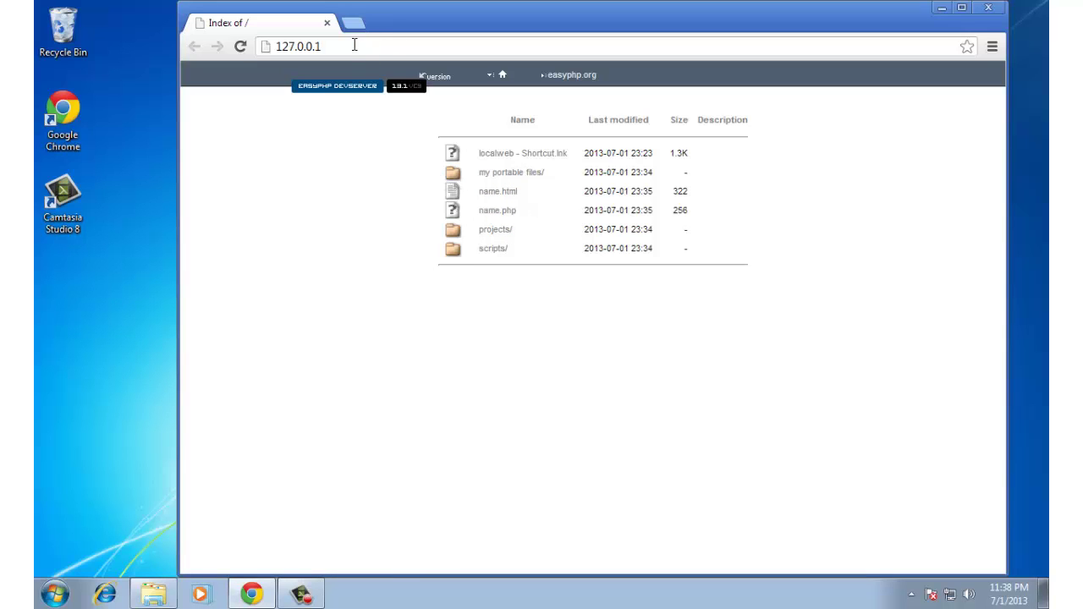
Step: Load the local web directory listing using the address localhost instead of 127.0.0.1
drag(343, 45, 234, 40)
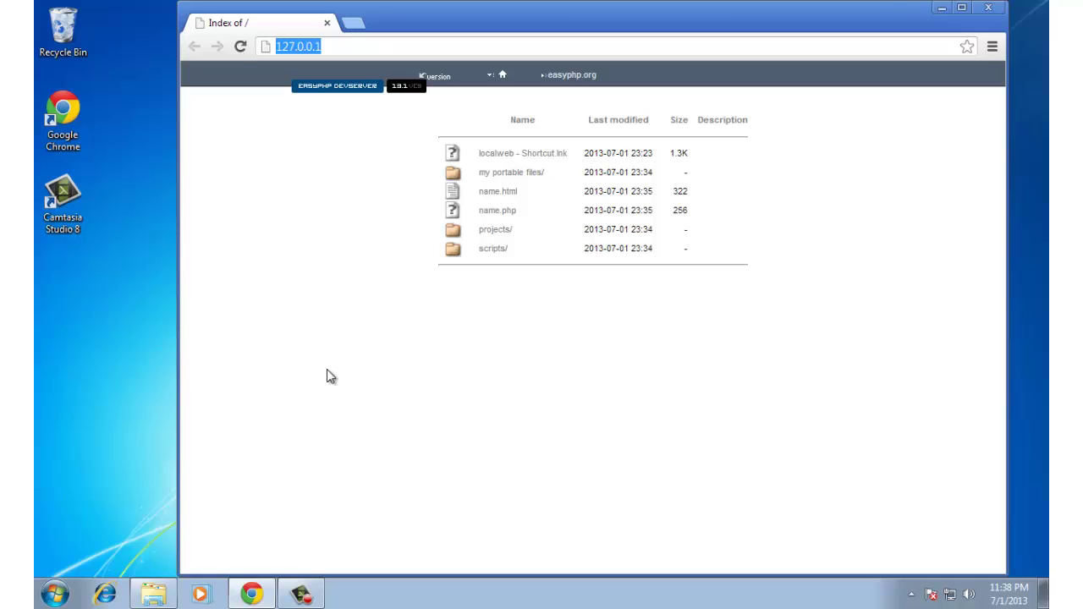
text(lo)
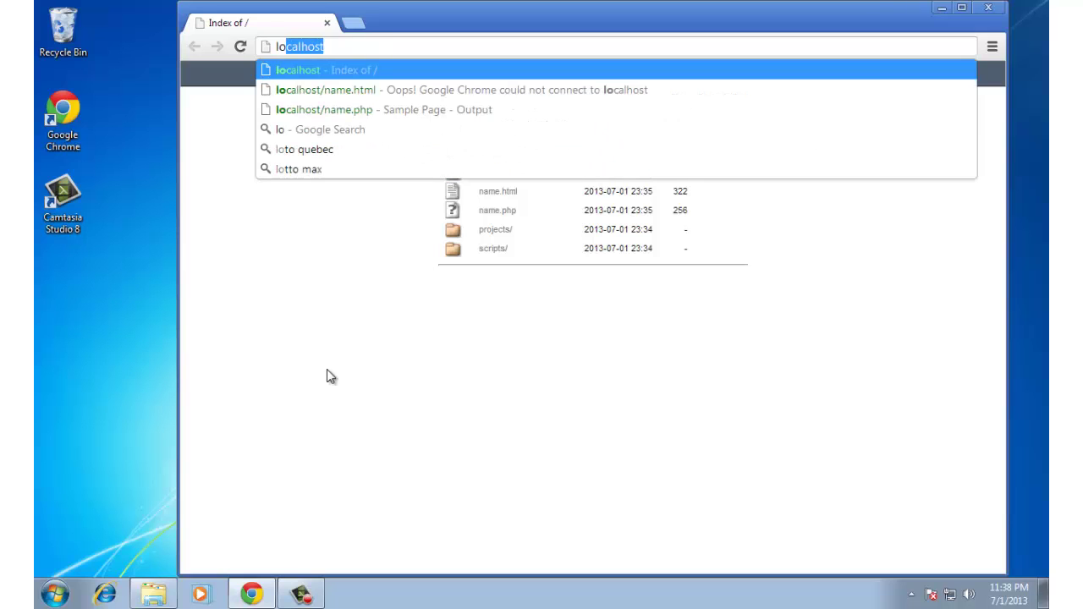
text(calhost)
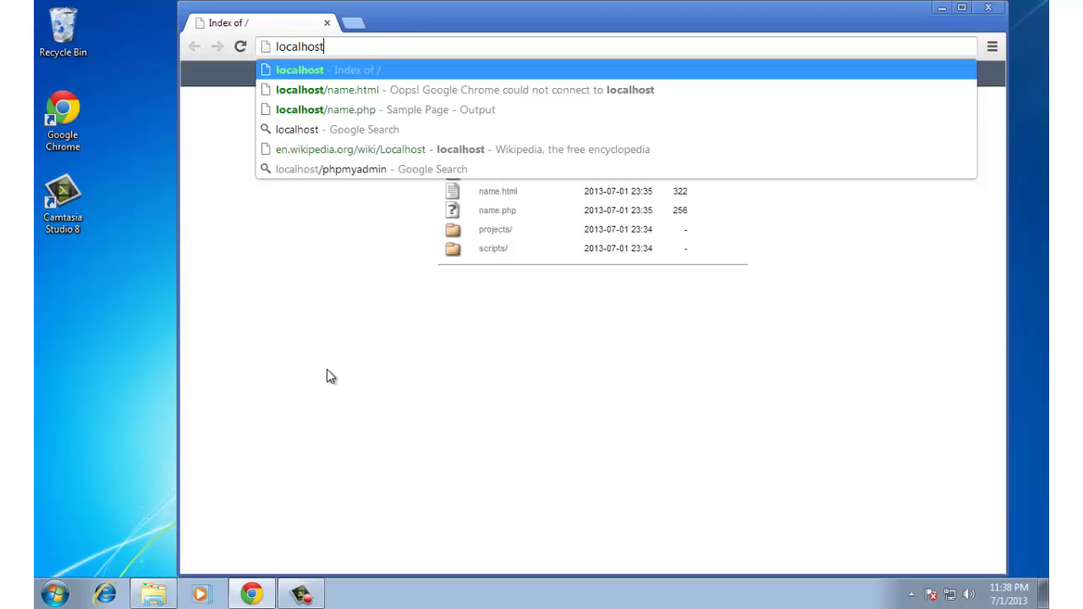
key(Return)
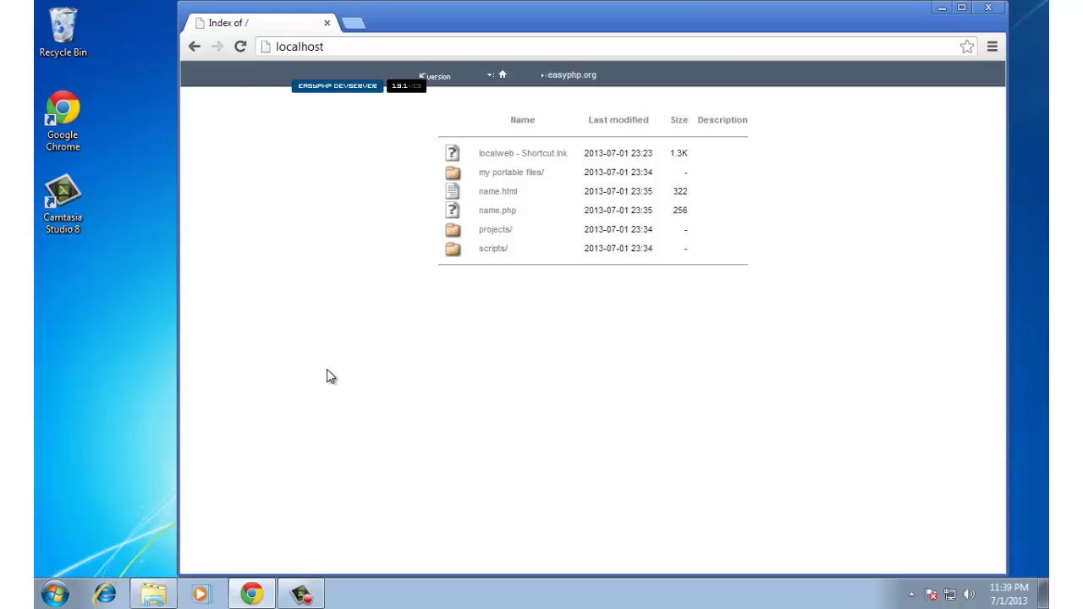
drag(342, 47, 229, 17)
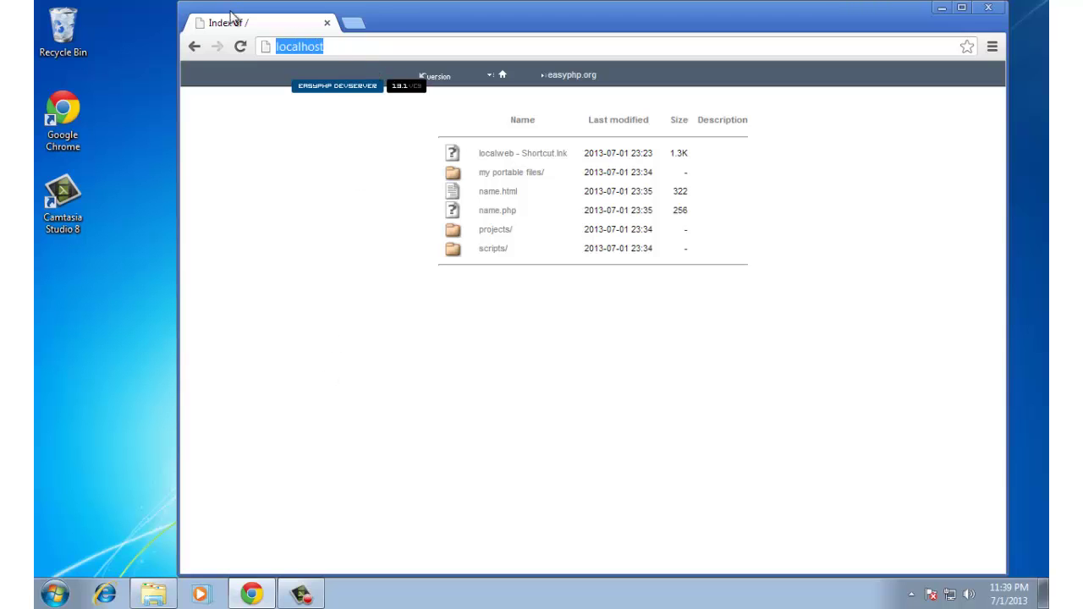
click(362, 44)
drag(363, 44, 272, 56)
click(376, 47)
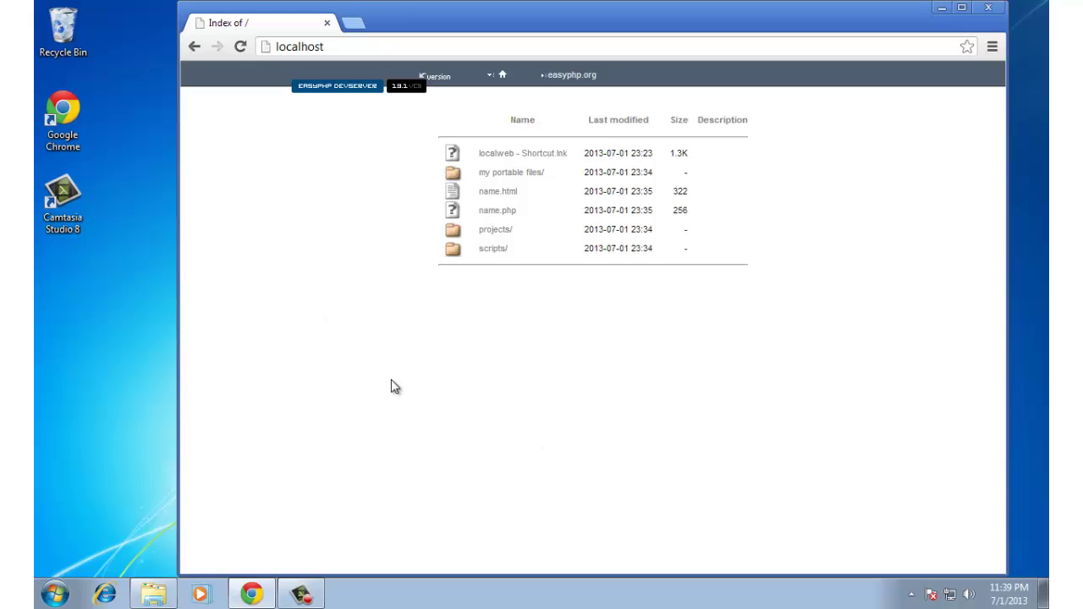
Step: Open name.html from the localhost listing and examine the form's action in its page source, closing the source view when done
click(500, 193)
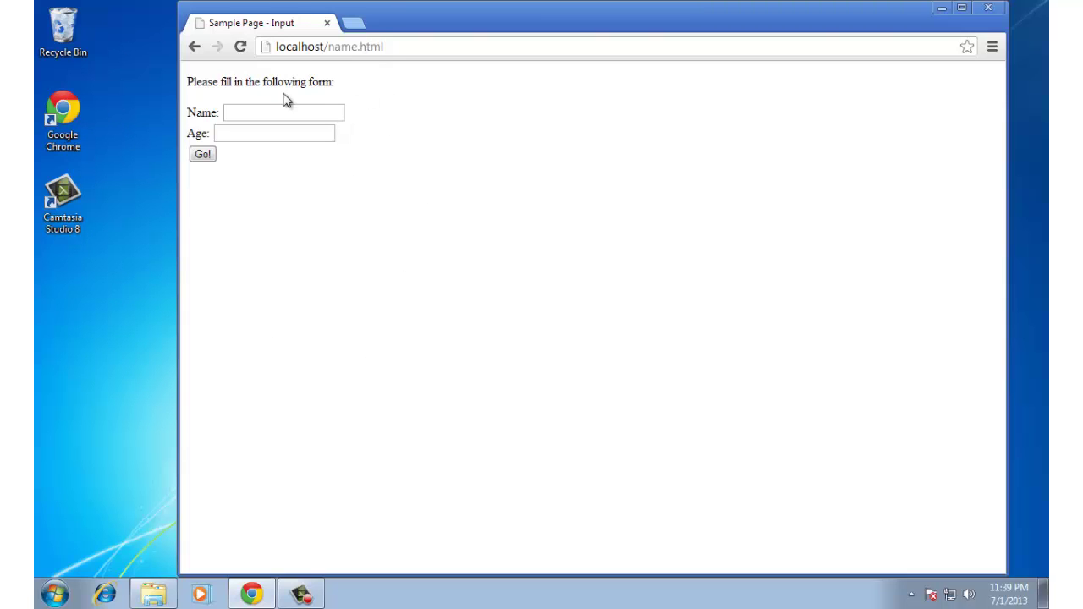
click(263, 112)
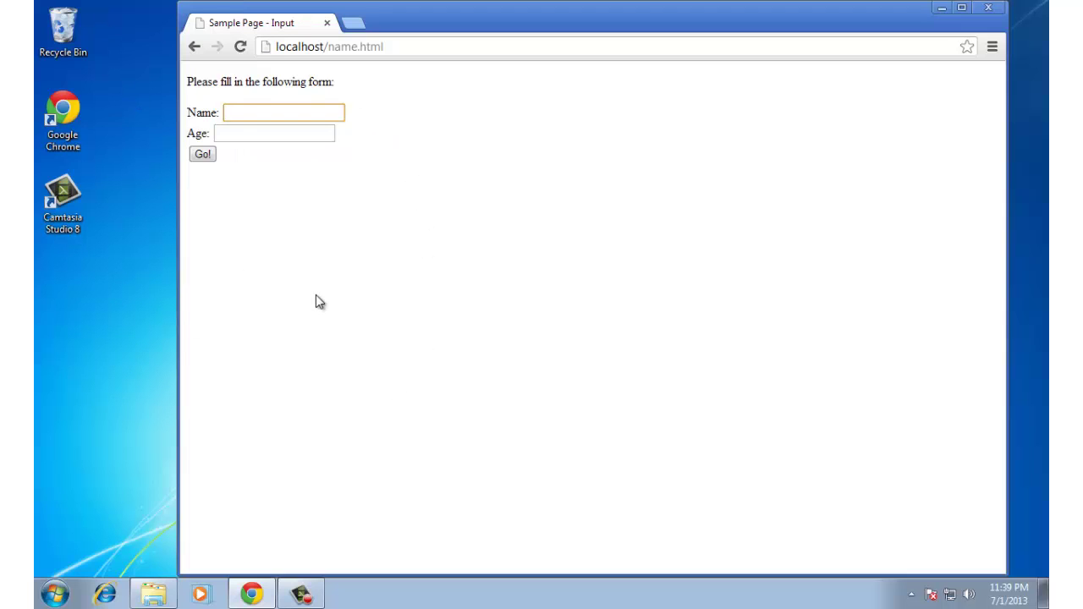
right_click(429, 158)
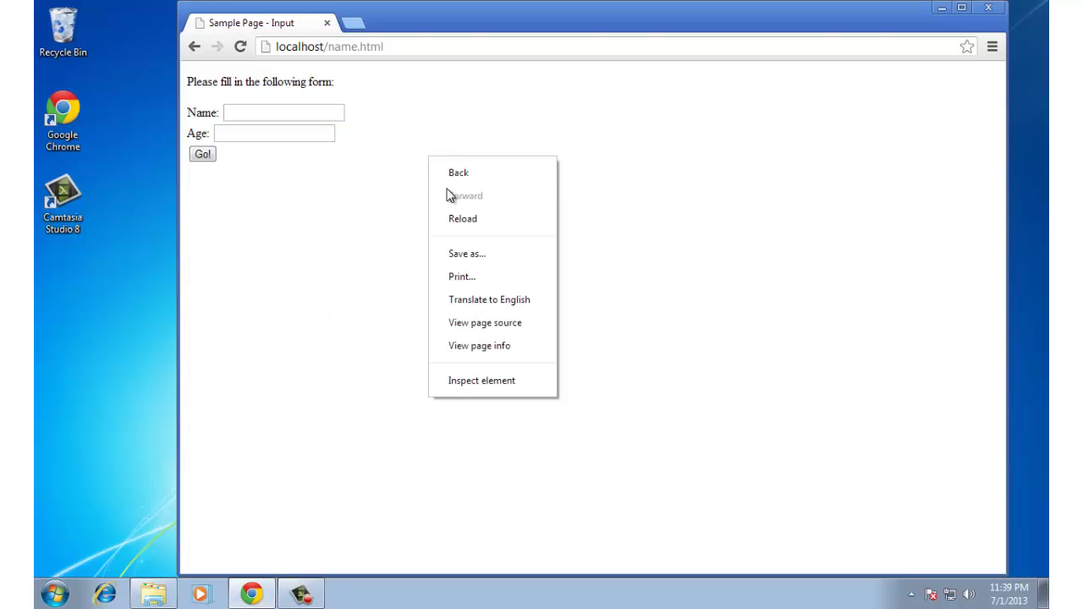
click(469, 329)
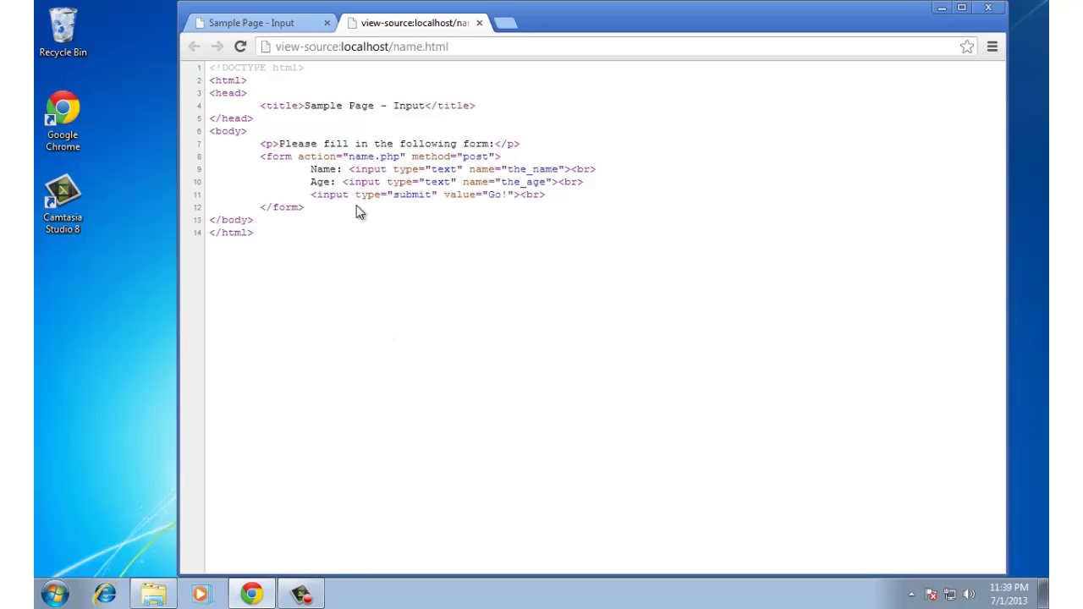
drag(236, 146, 331, 156)
mouse_move(259, 180)
mouse_down()
mouse_move(260, 157)
mouse_move(269, 182)
mouse_up()
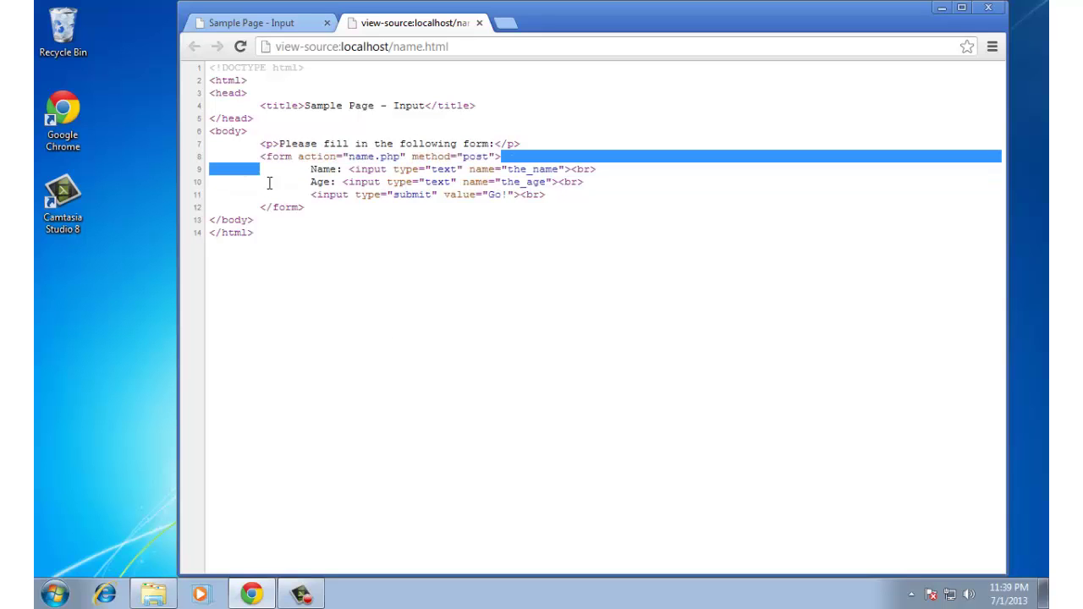
click(361, 154)
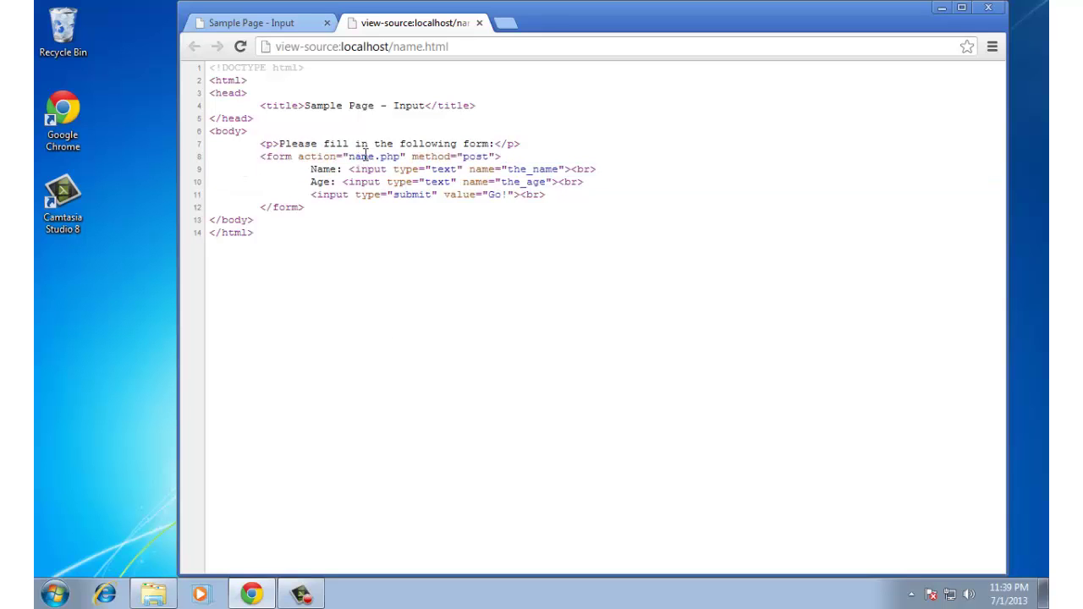
click(480, 23)
Step: Fill in the sample form with a first name and age 44, and submit it to name.php
click(265, 106)
text(Chris)
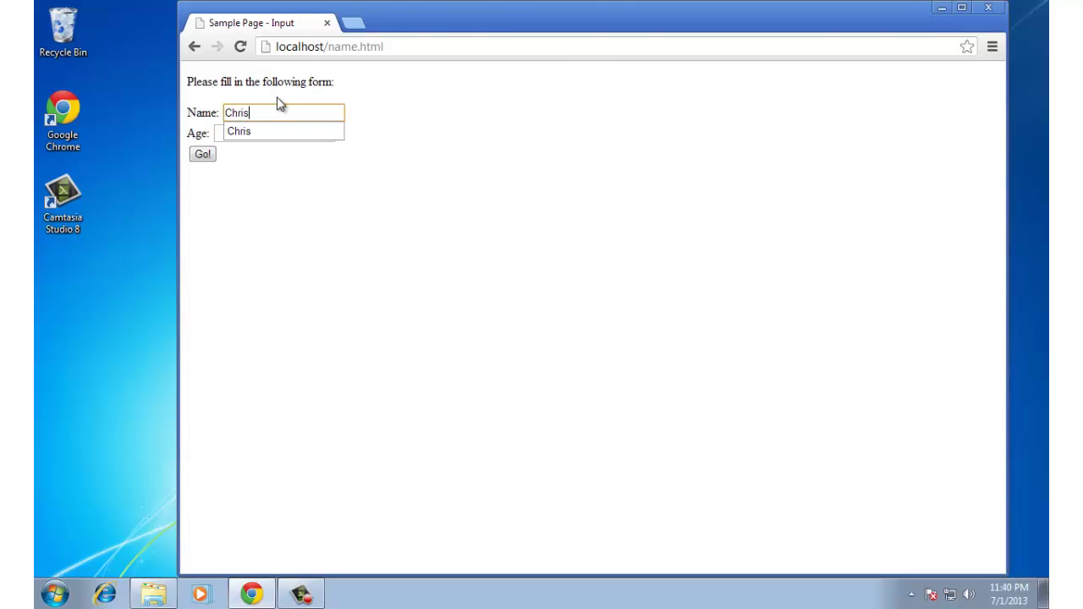
key(Tab)
text(44)
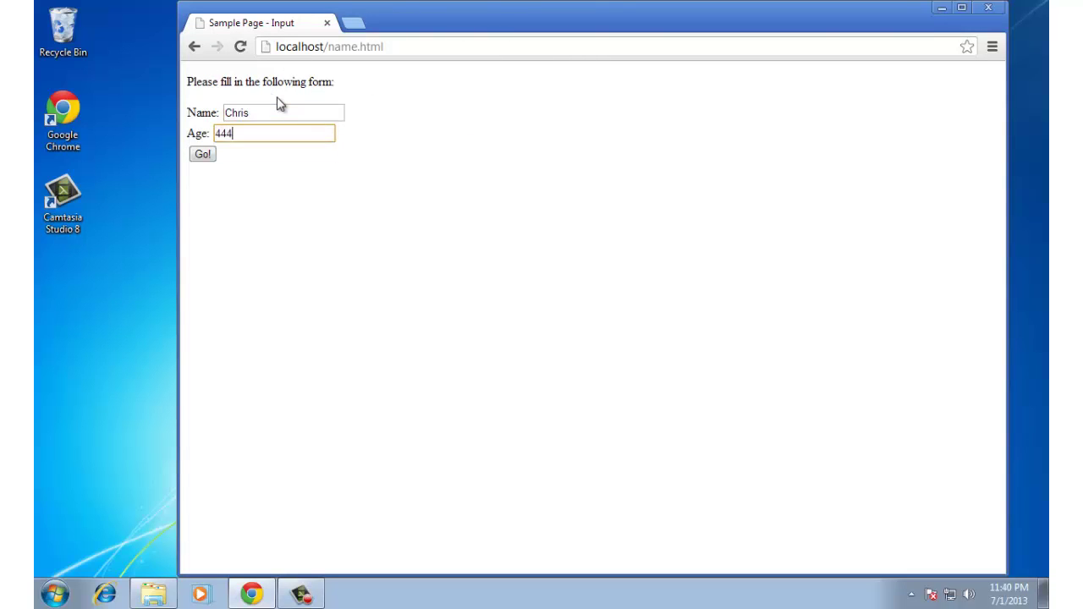
key(Tab)
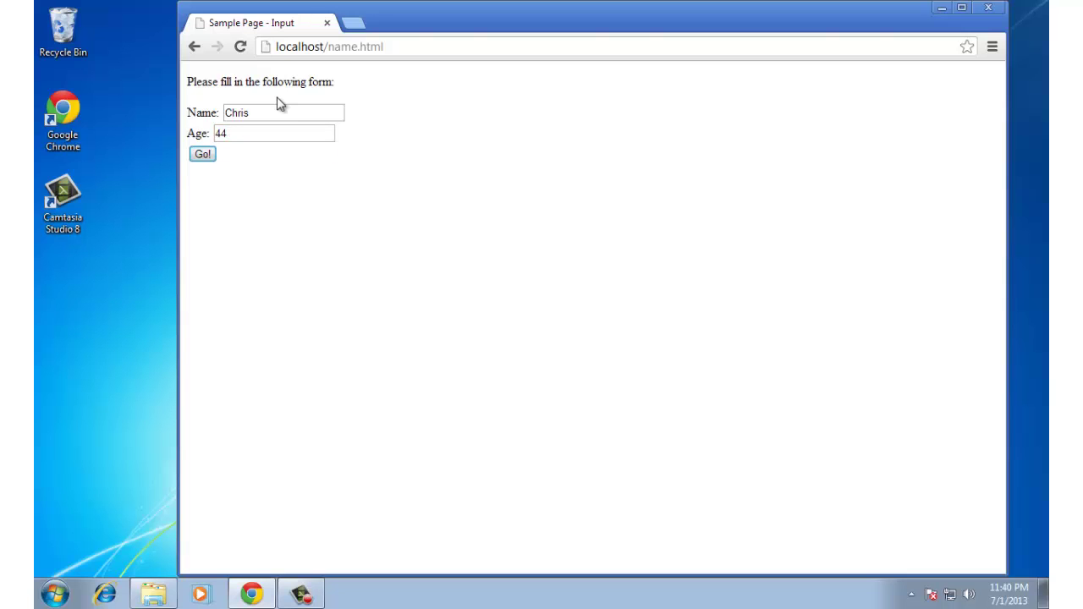
click(203, 155)
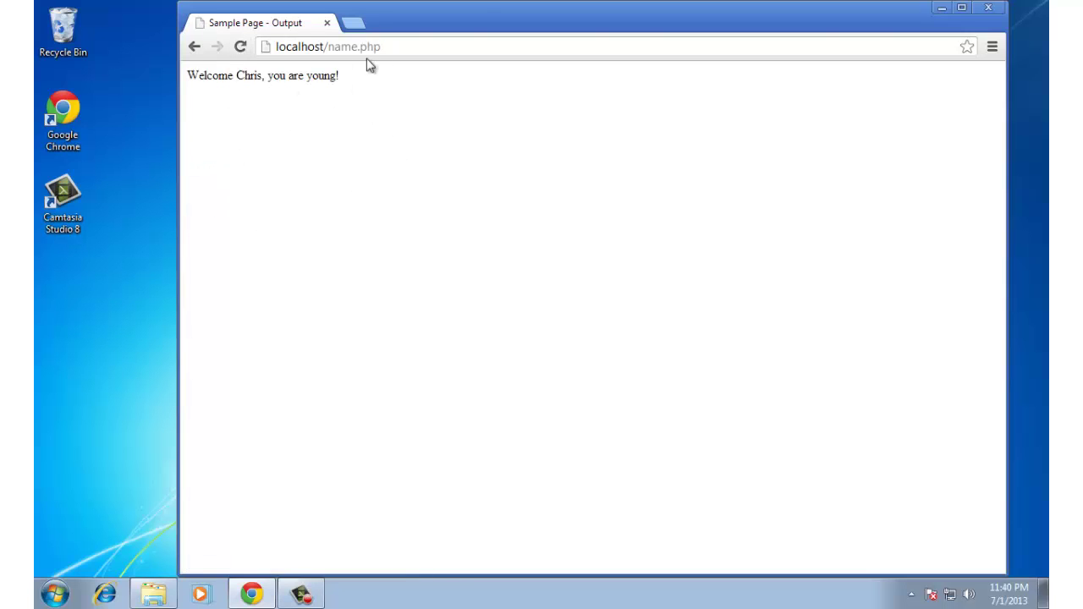
Step: Examine the name.php address and the output text, and return to the localhost directory listing
drag(403, 42, 269, 26)
click(273, 181)
click(415, 110)
drag(355, 80, 185, 74)
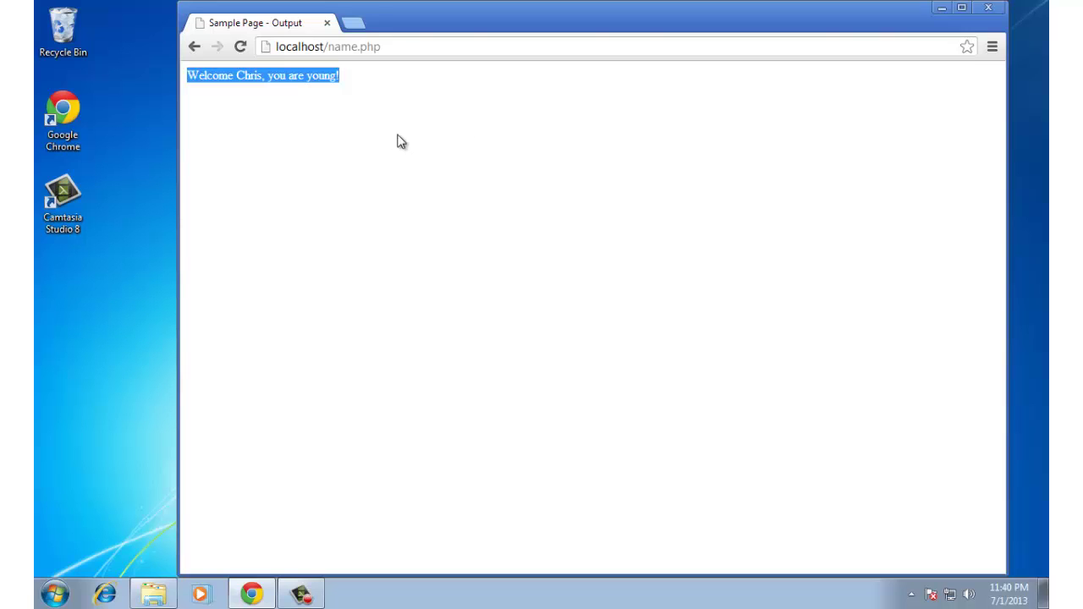
click(196, 46)
click(195, 47)
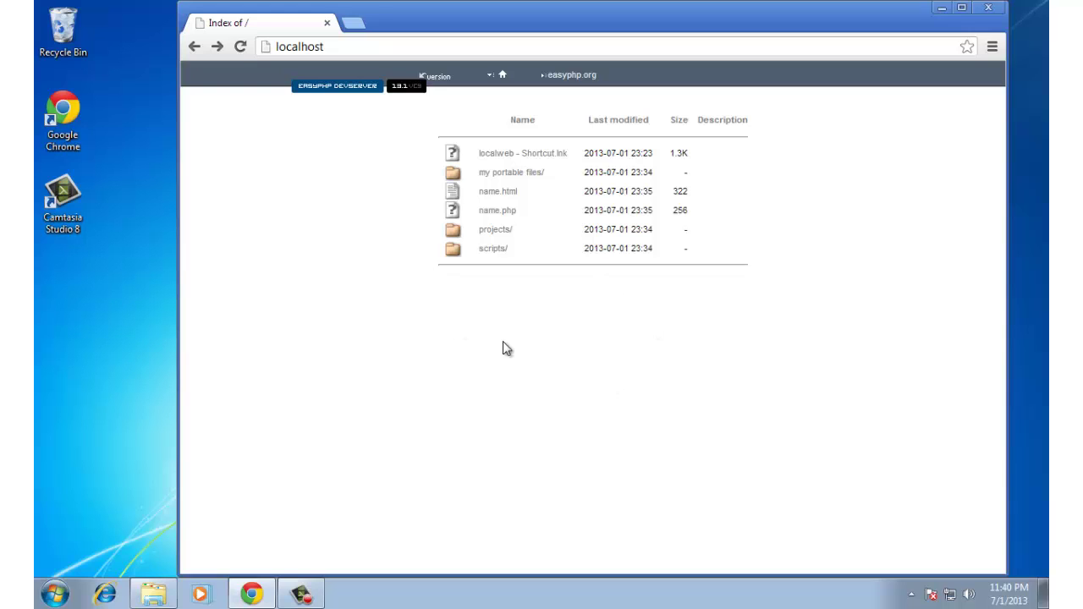
Step: Exit the running EasyPHP DevServer and dismiss the hidden notification icons
click(912, 595)
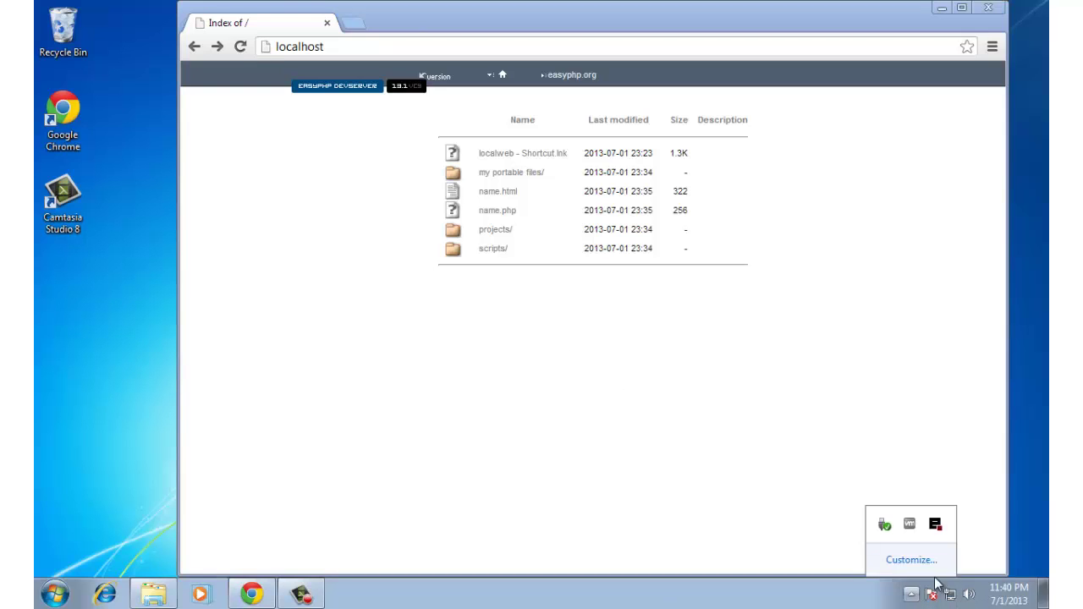
right_click(943, 528)
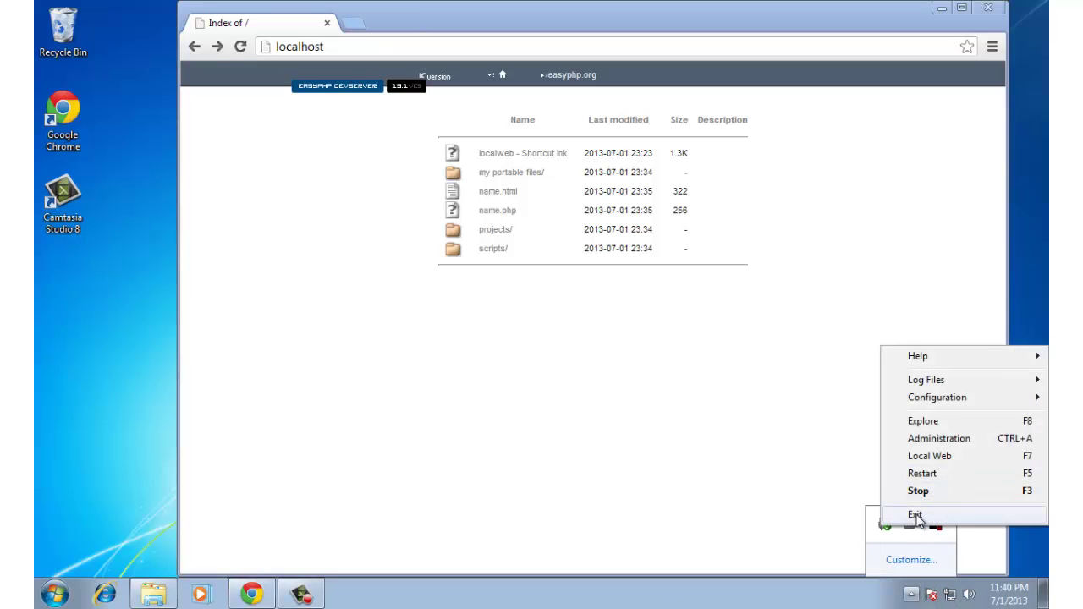
click(916, 515)
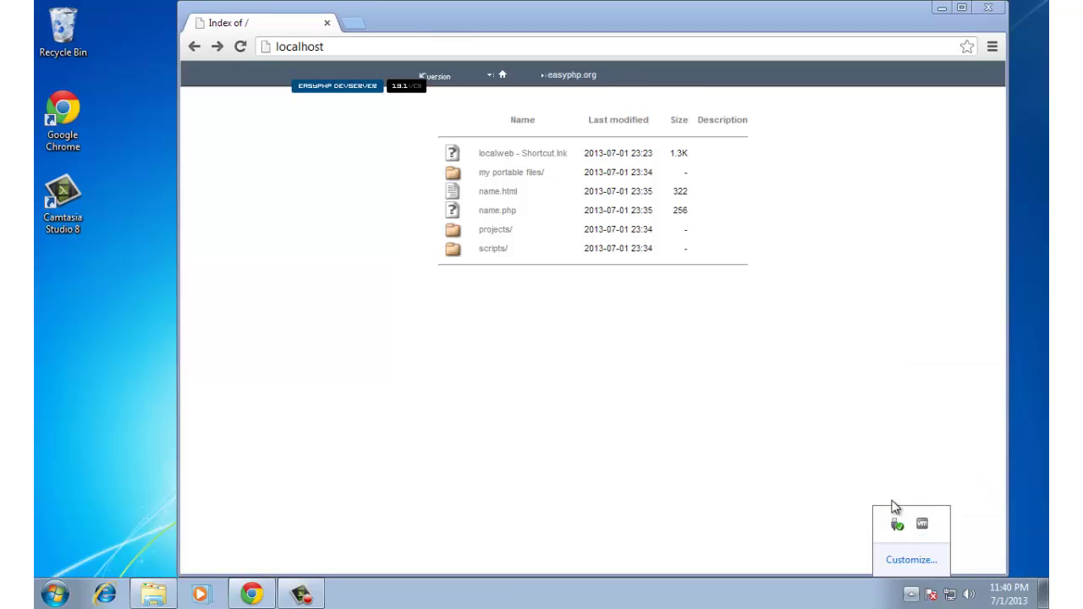
click(443, 470)
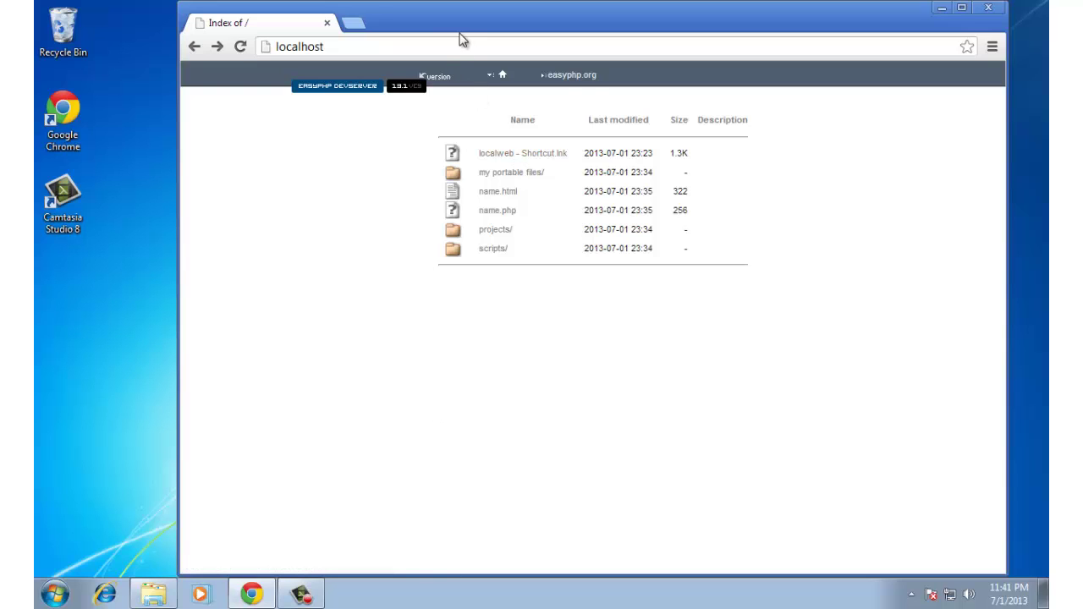
Step: Request the localhost address again in the browser to test access without EasyPHP running
click(425, 49)
click(440, 56)
key(Return)
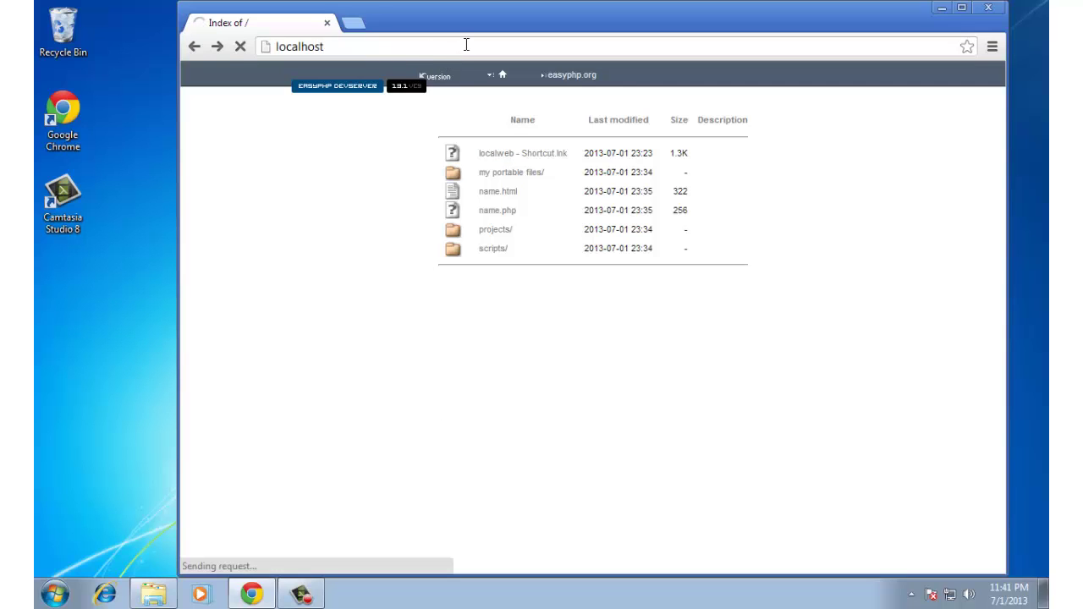